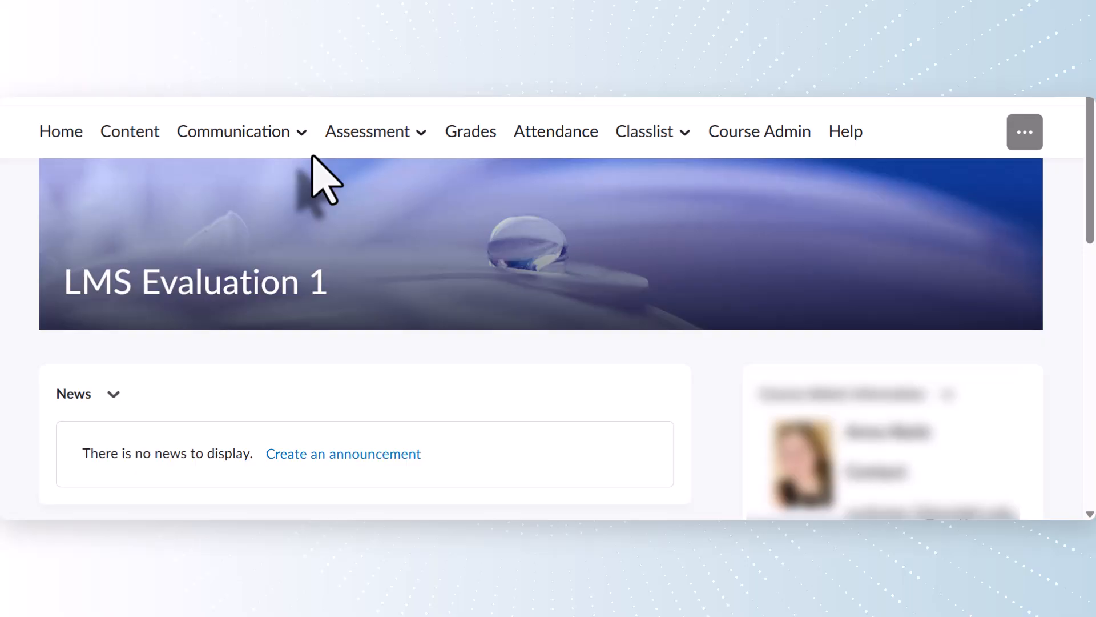
- Go to the Dropbox Folders page through the course's Assessment menu
{"action": "left_click", "coordinate": [422, 133]}
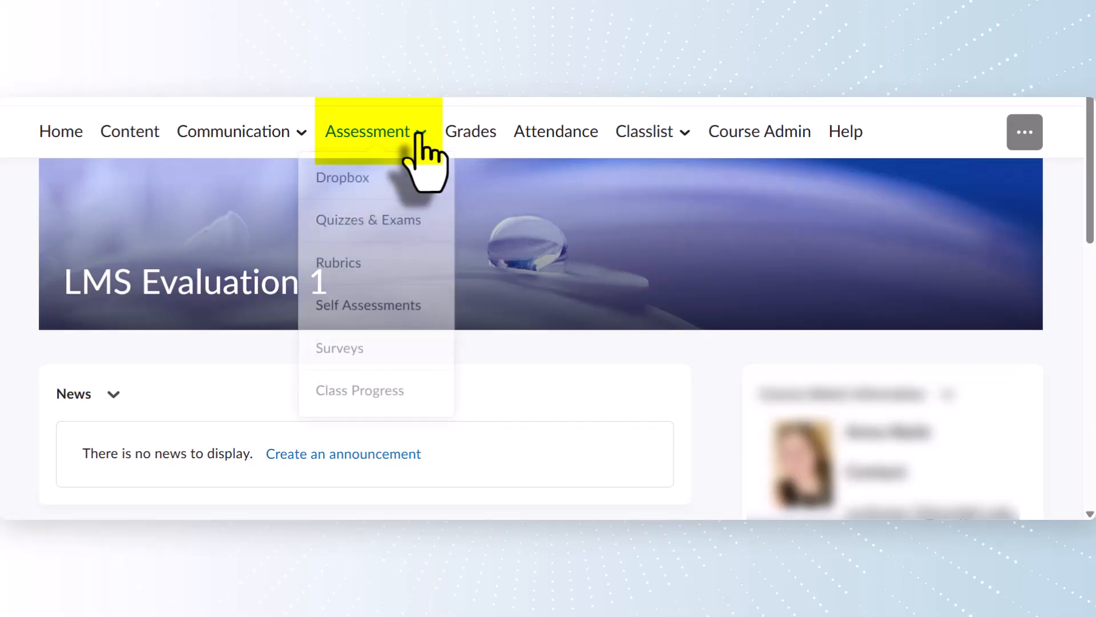
{"action": "left_click", "coordinate": [419, 178]}
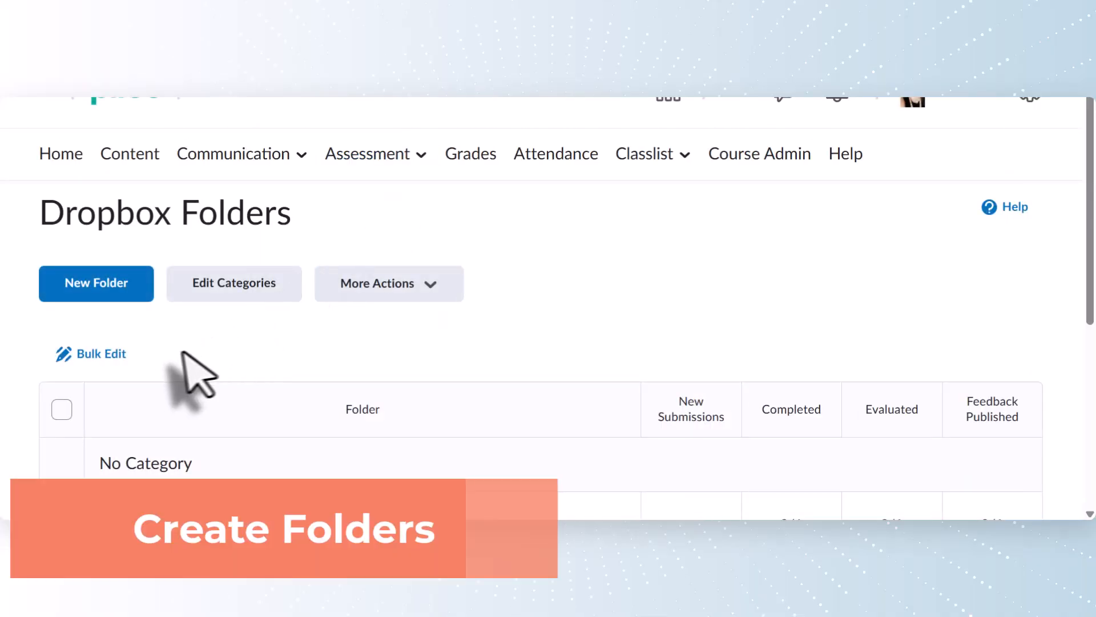
- Create a new dropbox folder and replace 'Untitled' with the title 'Week 1 Assignment'
{"action": "left_click", "coordinate": [135, 294]}
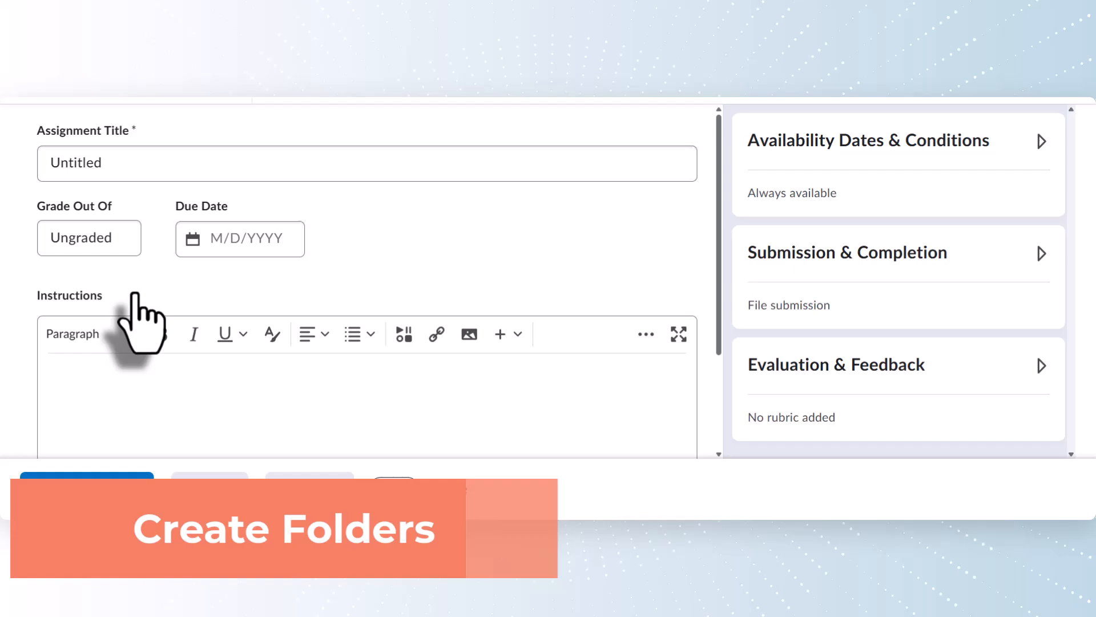
{"action": "left_click", "coordinate": [182, 169]}
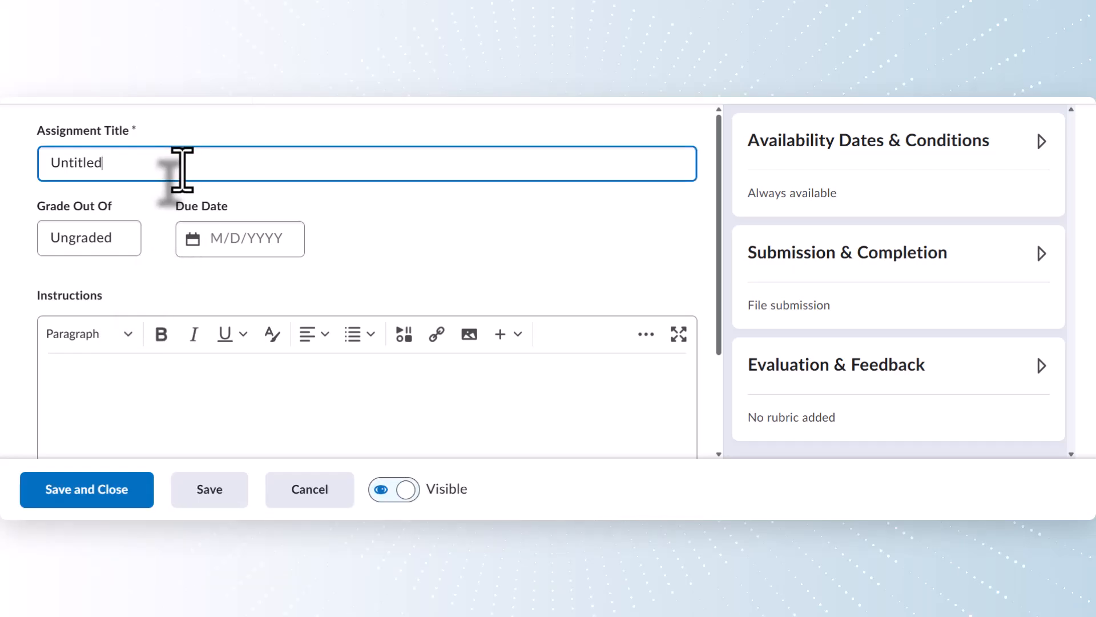
{"action": "double_click", "coordinate": [182, 170]}
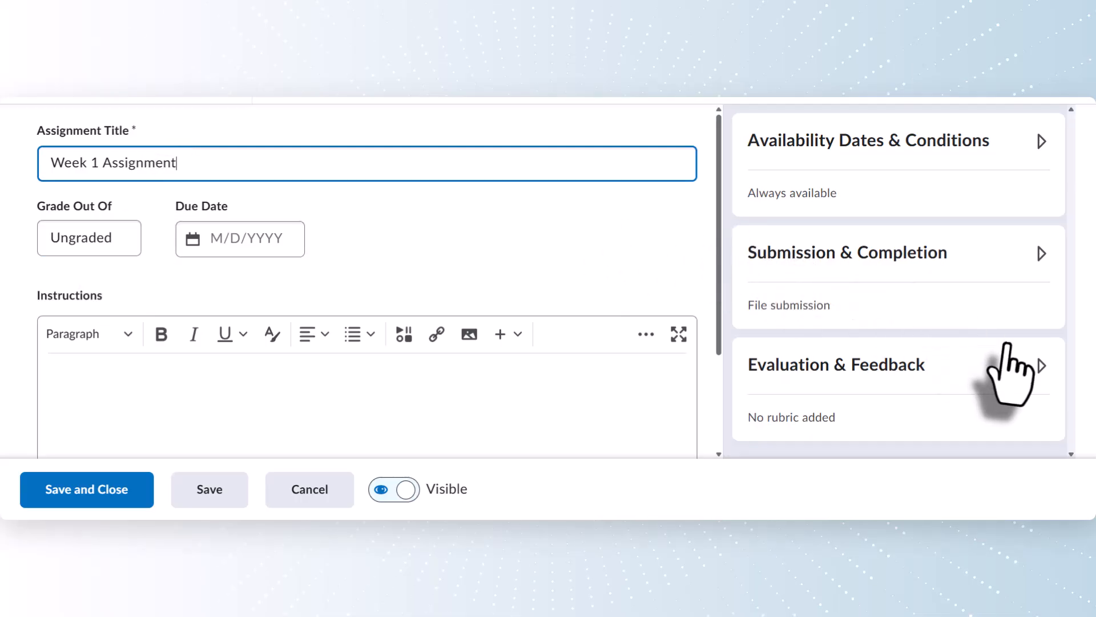
- Expand Evaluation & Feedback to reveal the Turnitin integration options
{"action": "left_click", "coordinate": [1045, 370]}
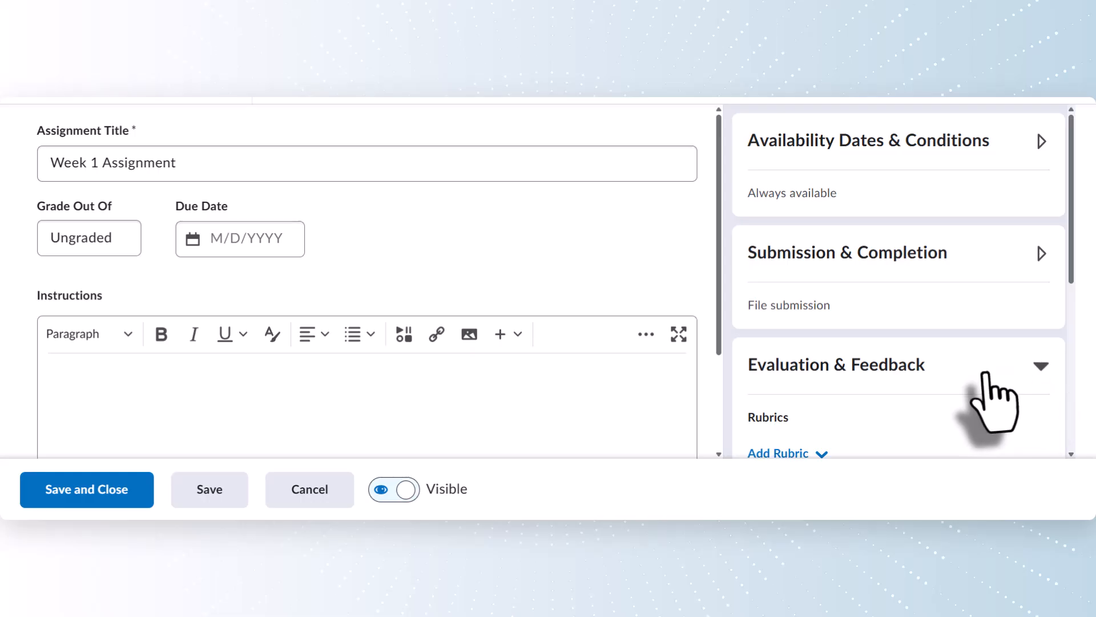
{"action": "scroll", "coordinate": [986, 396], "scroll_direction": "down", "scroll_amount": 5}
{"action": "scroll", "coordinate": [986, 399], "scroll_direction": "down", "scroll_amount": 1}
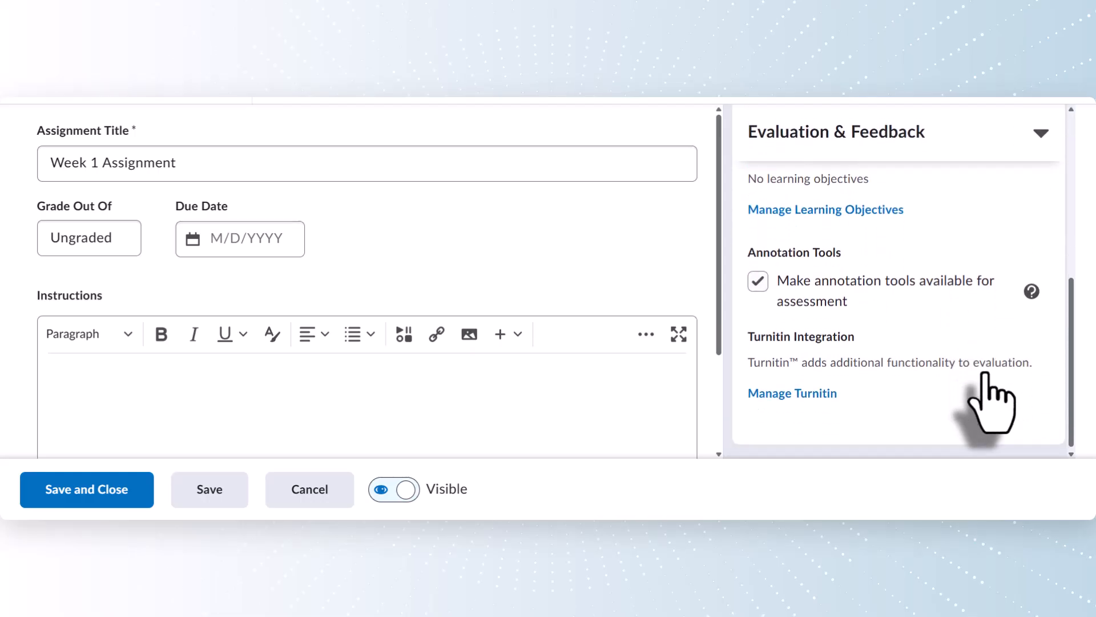
- Enable the Turnitin Similarity Report, allow learners to see similarity scores, and save
{"action": "left_click", "coordinate": [809, 399]}
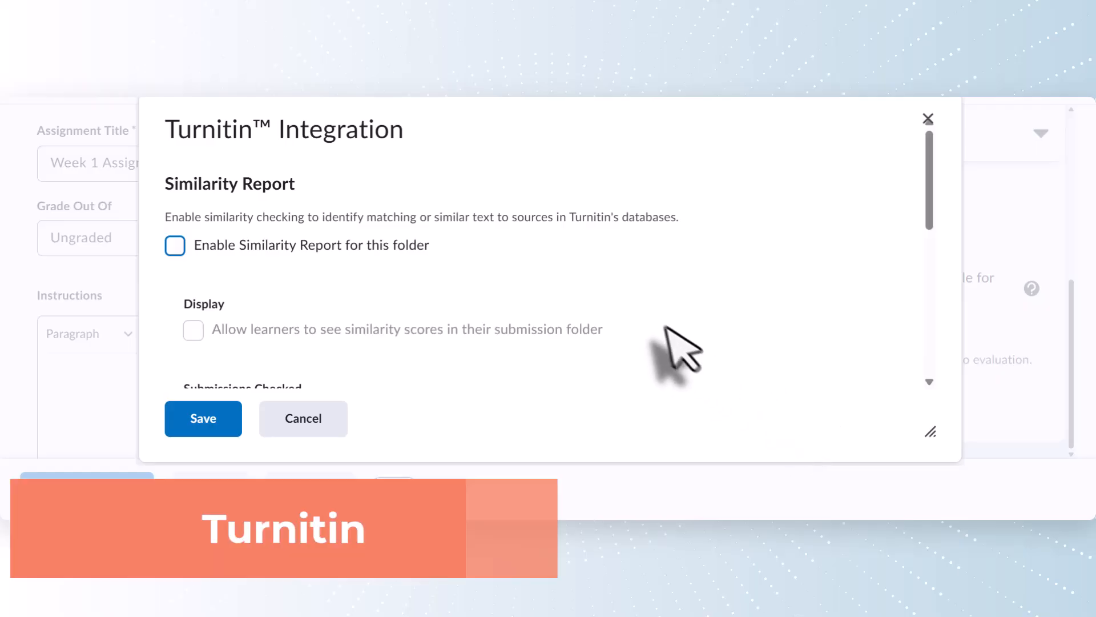
{"action": "scroll", "coordinate": [279, 231], "scroll_direction": "down", "scroll_amount": 1}
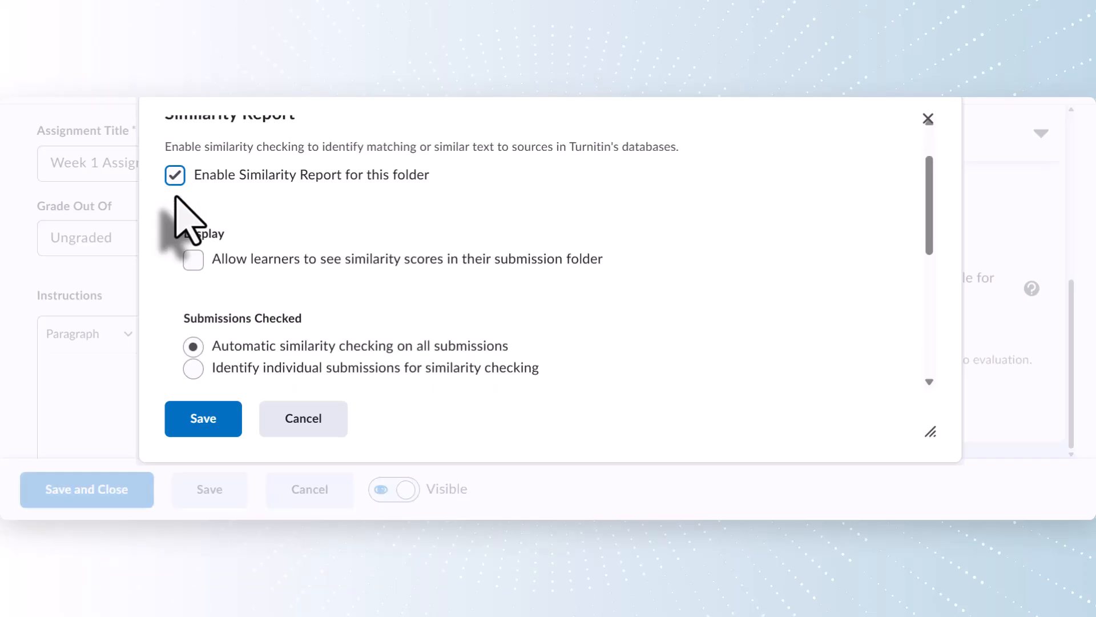
{"action": "scroll", "coordinate": [175, 195], "scroll_direction": "down", "scroll_amount": 1}
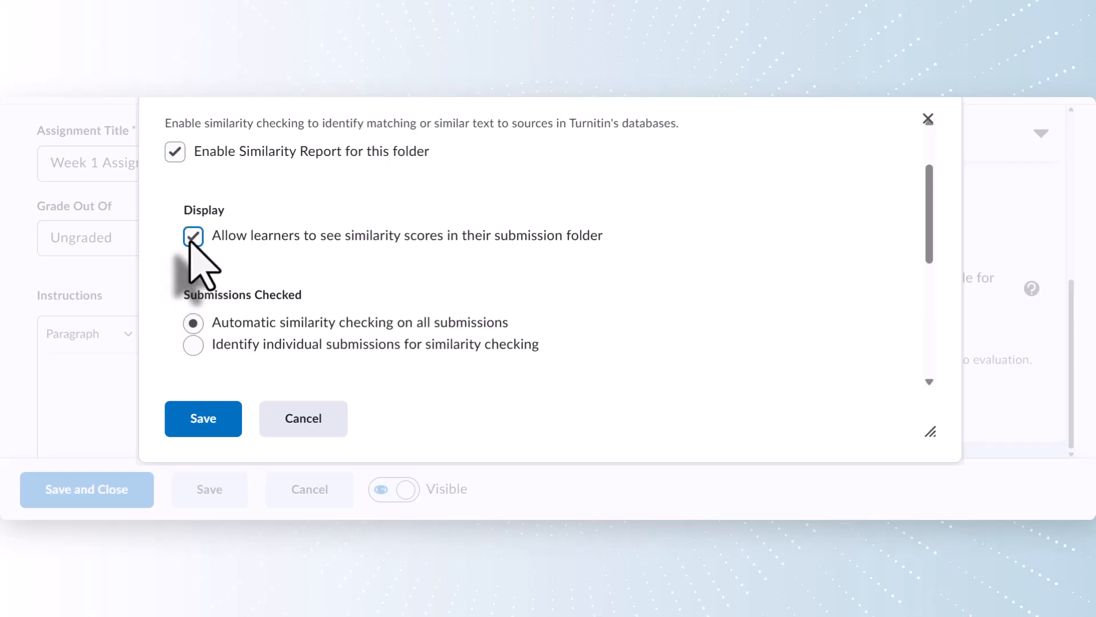
{"action": "scroll", "coordinate": [190, 240], "scroll_direction": "down", "scroll_amount": 5}
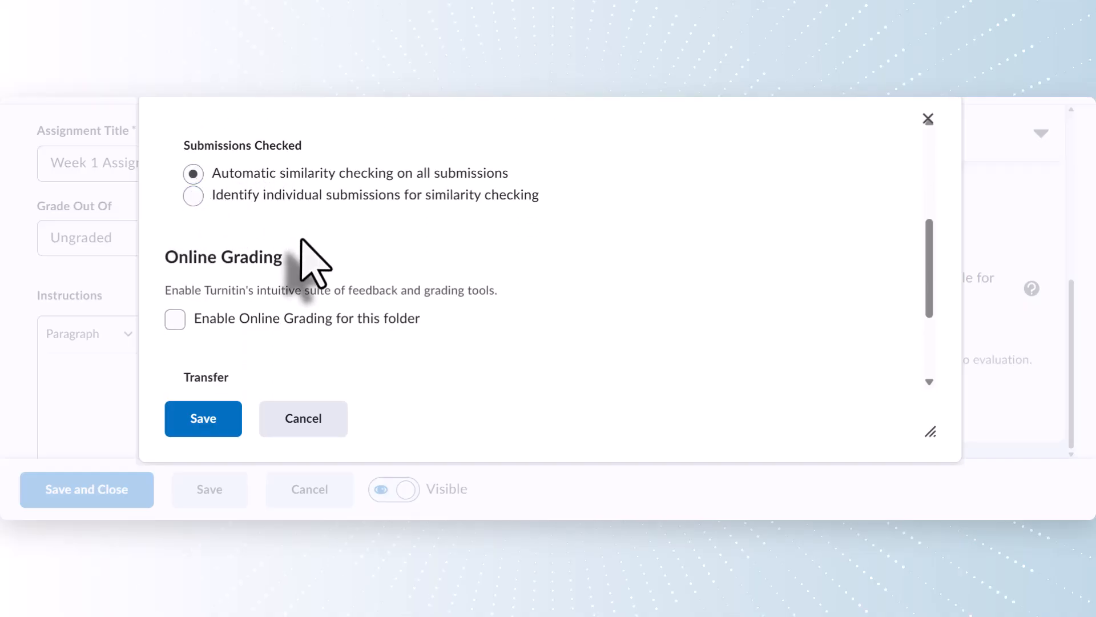
{"action": "scroll", "coordinate": [301, 239], "scroll_direction": "down", "scroll_amount": 4}
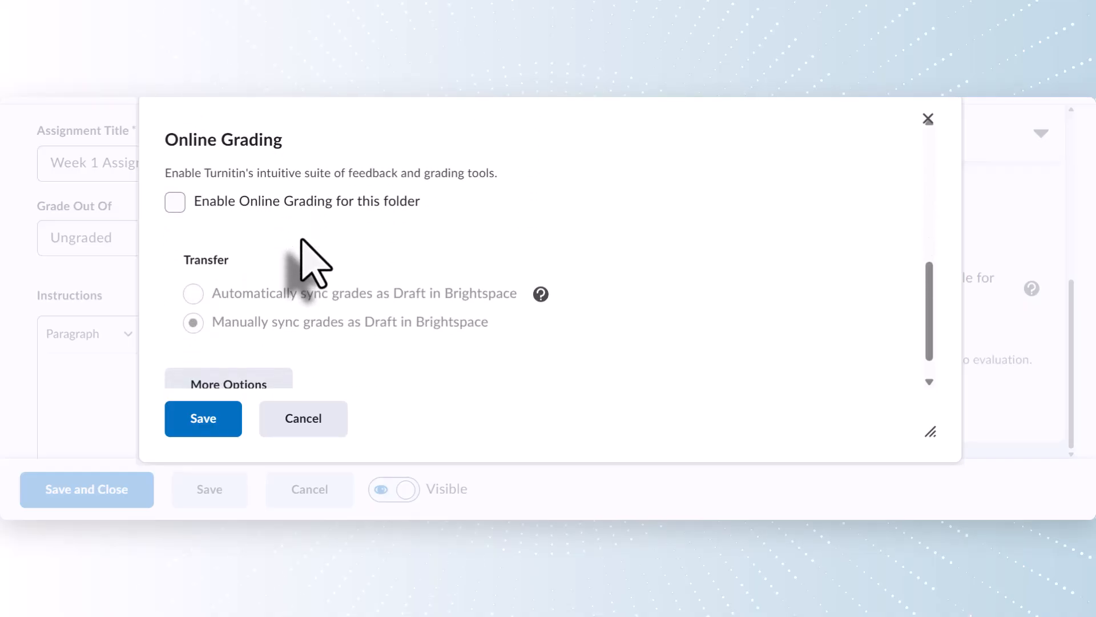
{"action": "scroll", "coordinate": [301, 240], "scroll_direction": "up", "scroll_amount": 2}
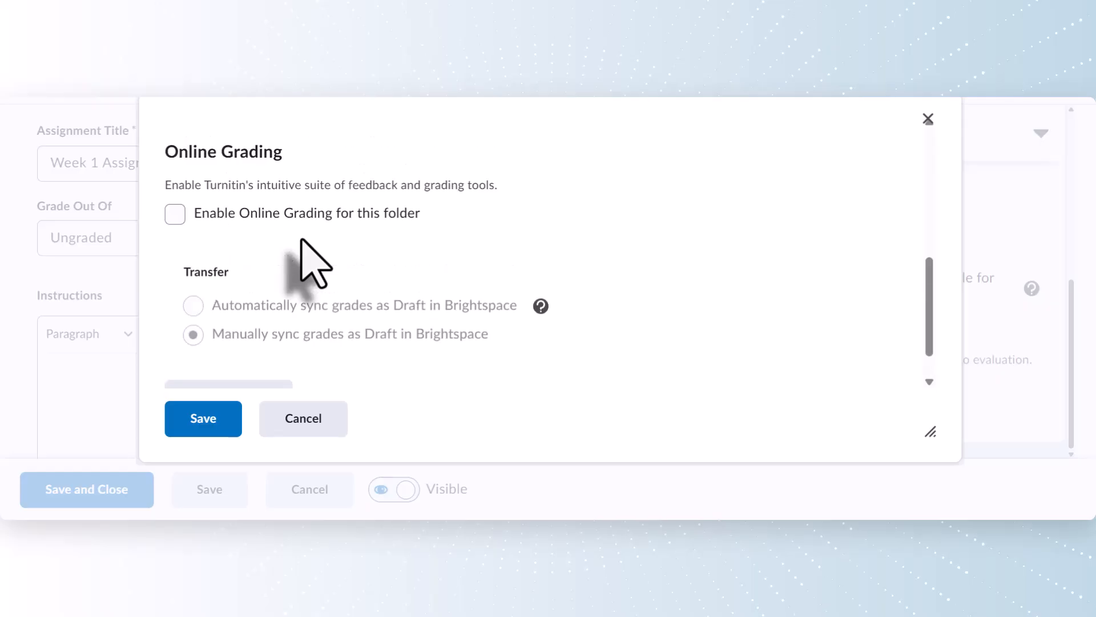
{"action": "scroll", "coordinate": [303, 246], "scroll_direction": "down", "scroll_amount": 2}
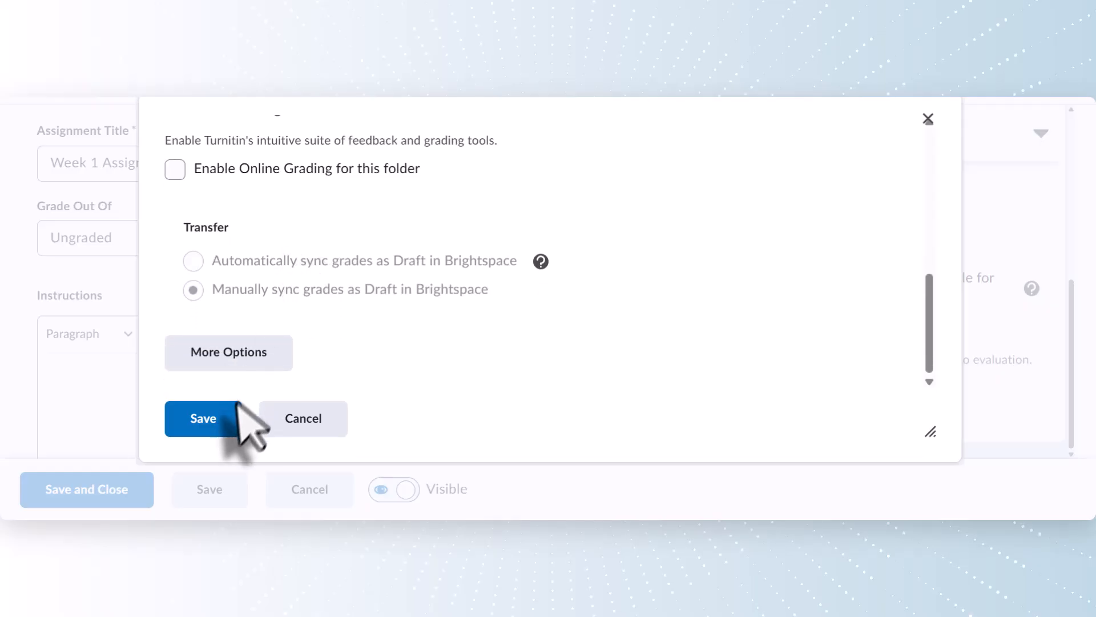
{"action": "left_click", "coordinate": [204, 435]}
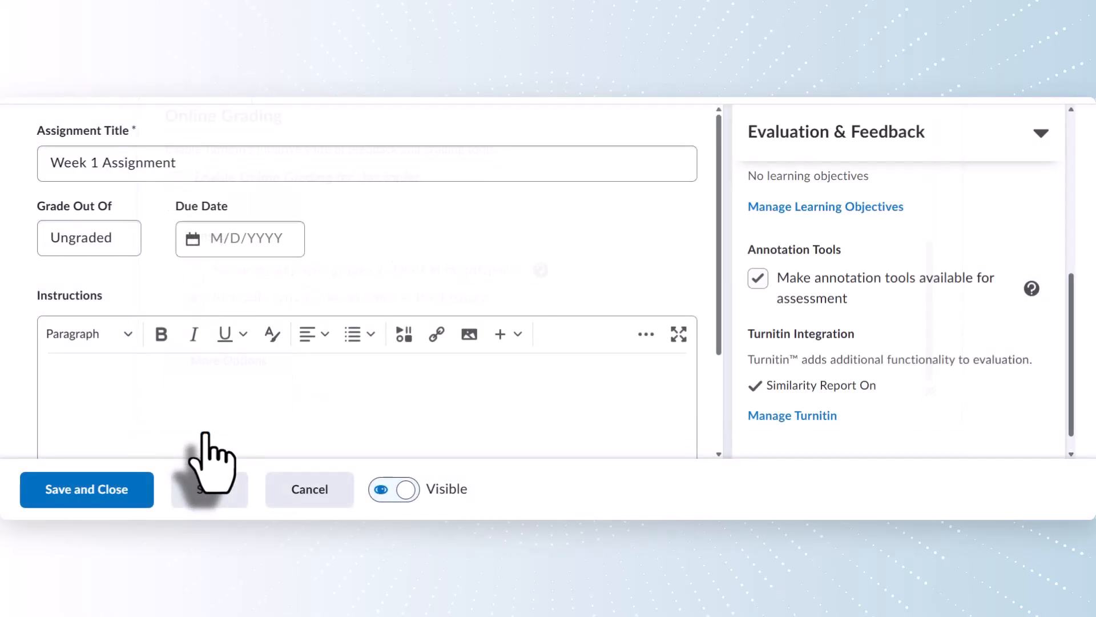
- Grade the assignment out of 20 points, linked to the existing Week 1 Dropbox grade item
{"action": "left_click", "coordinate": [111, 235]}
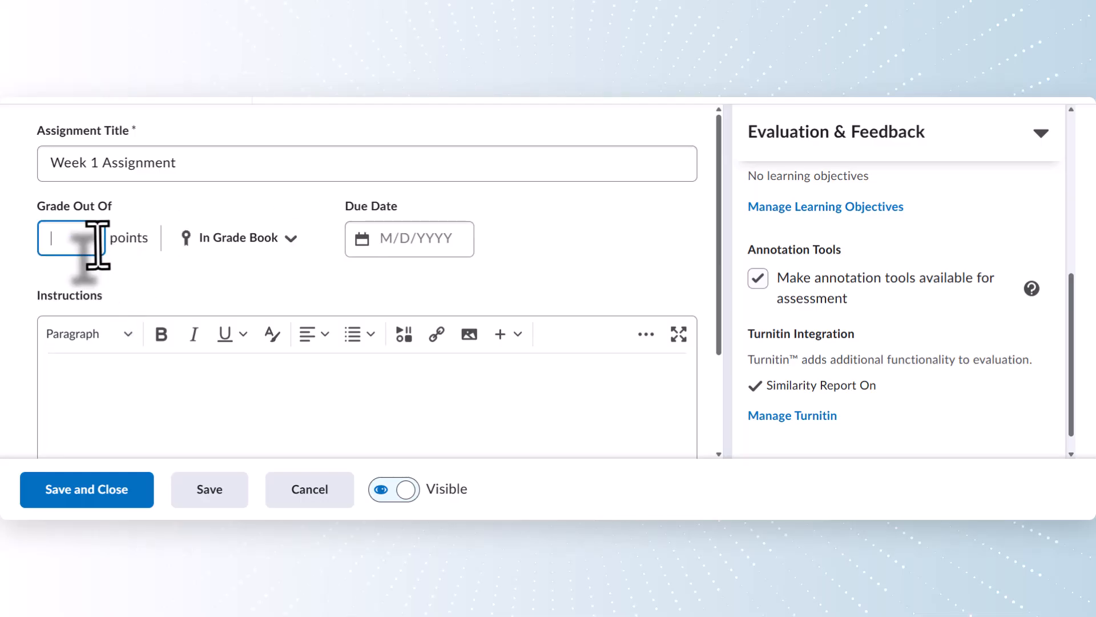
{"action": "type", "text": "20"}
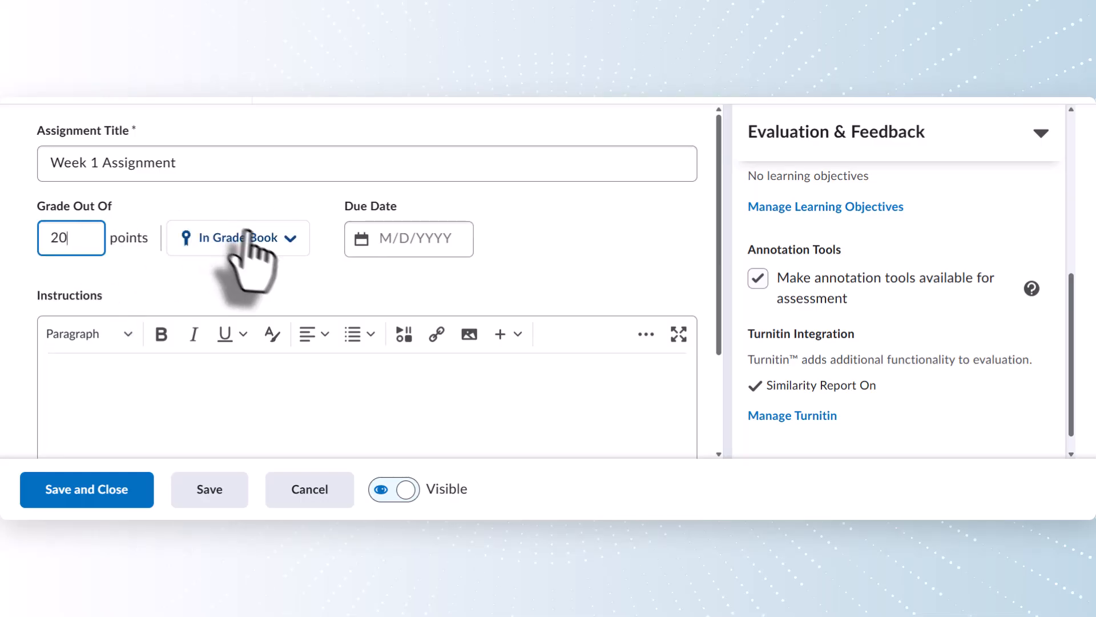
{"action": "left_click", "coordinate": [302, 246]}
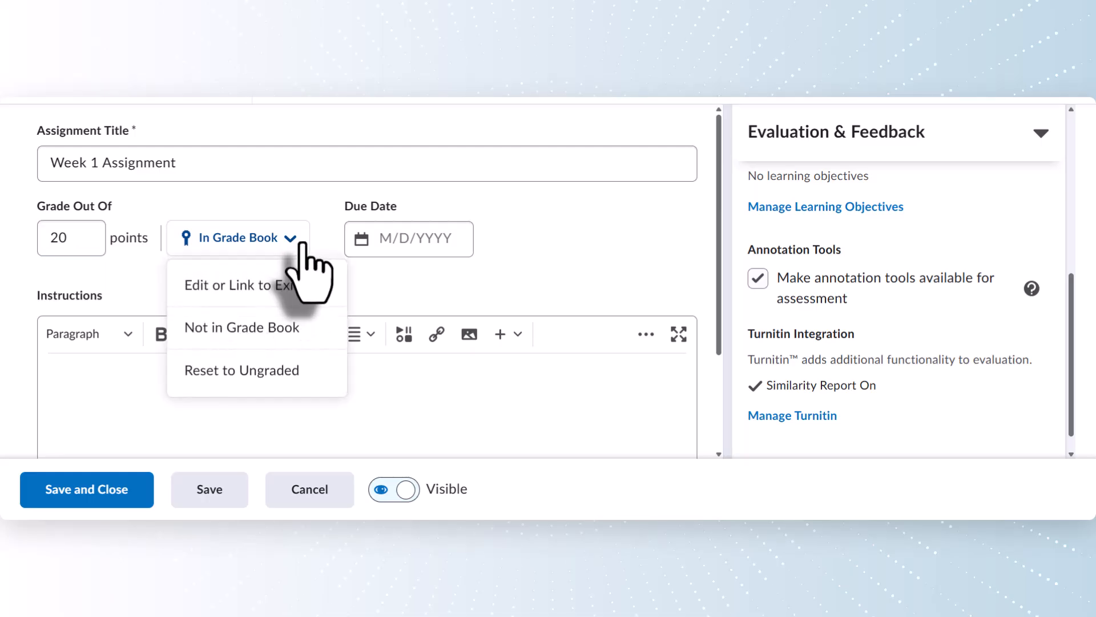
{"action": "left_click", "coordinate": [328, 288]}
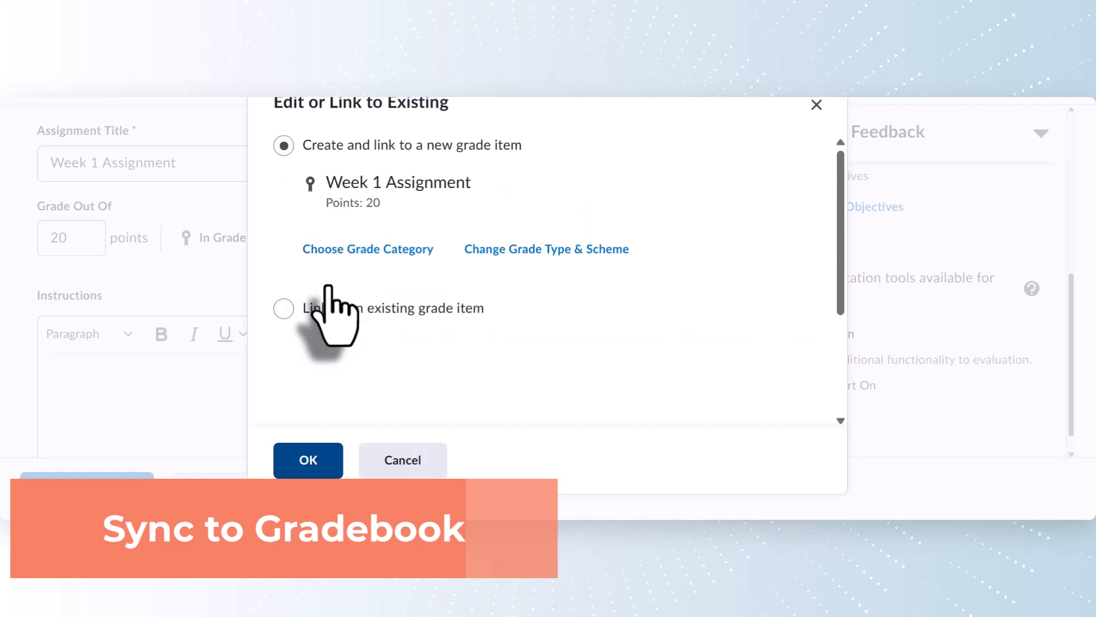
{"action": "left_click", "coordinate": [283, 309]}
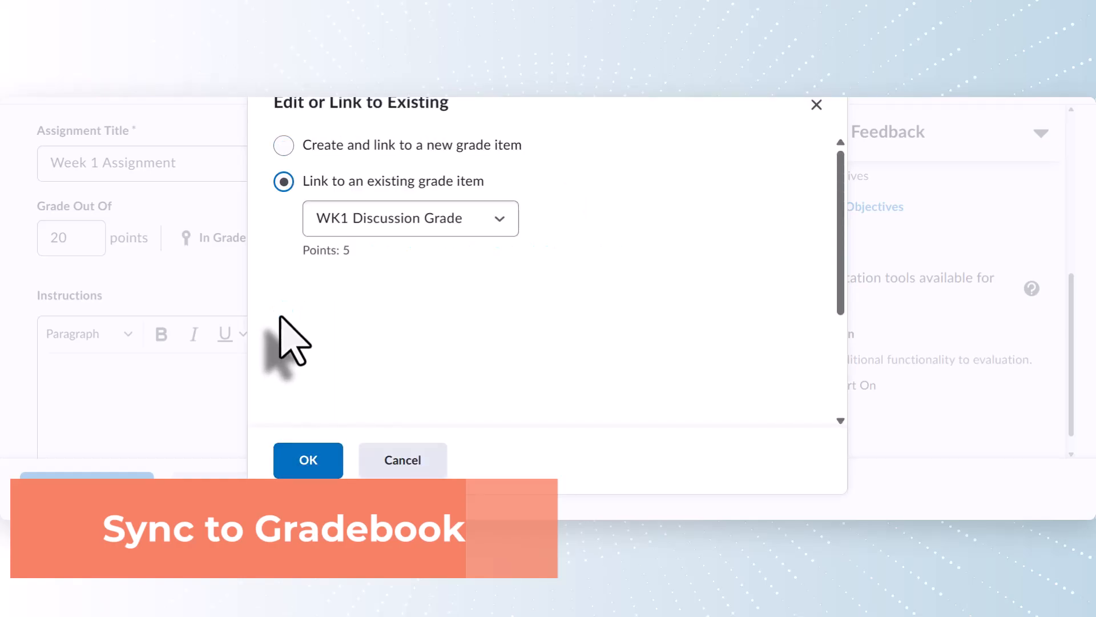
{"action": "left_click", "coordinate": [499, 218]}
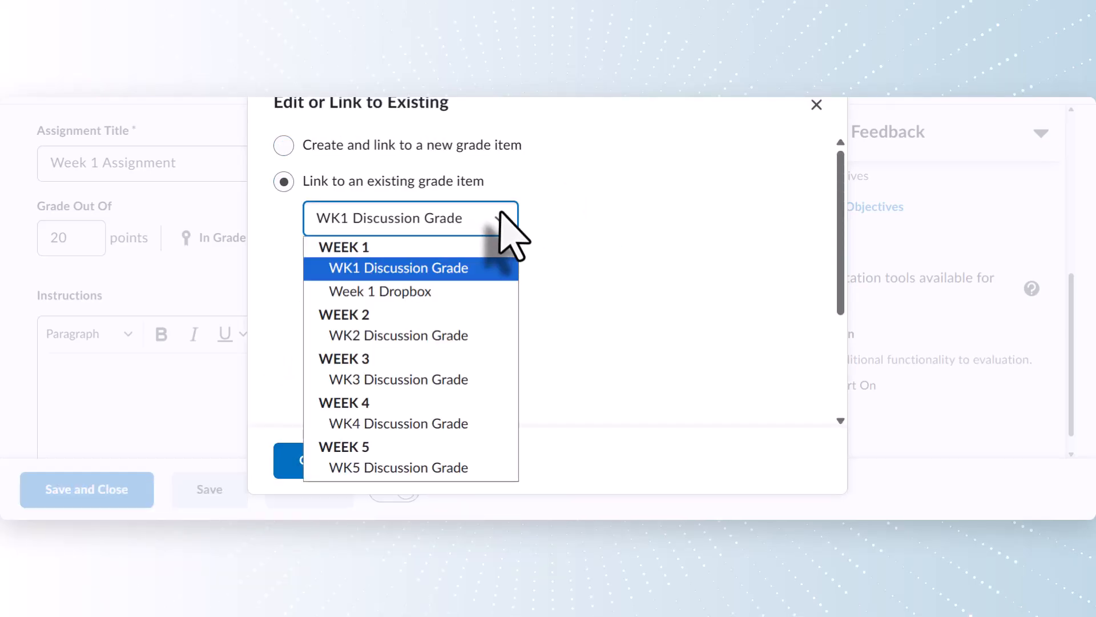
{"action": "left_click", "coordinate": [477, 299]}
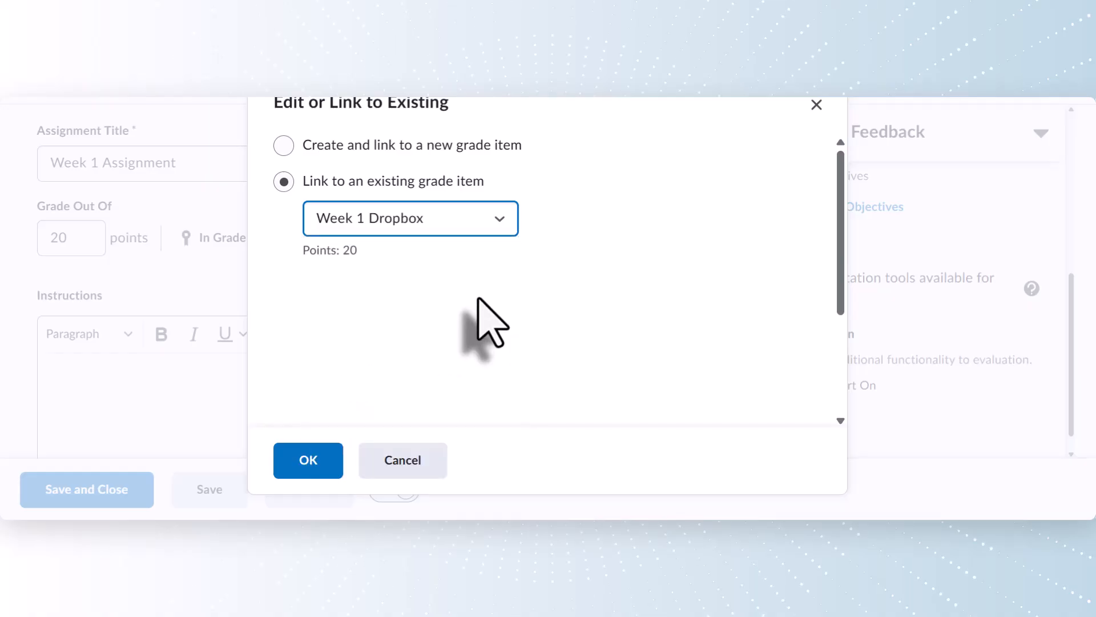
{"action": "left_click", "coordinate": [311, 464]}
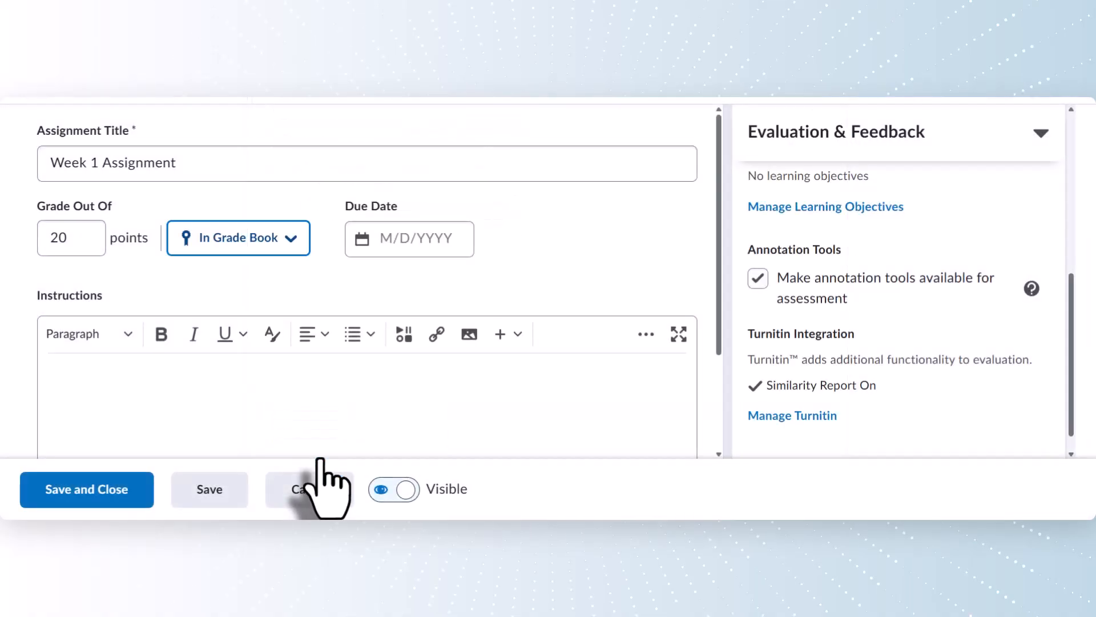
{"action": "scroll", "coordinate": [205, 384], "scroll_direction": "down", "scroll_amount": 3}
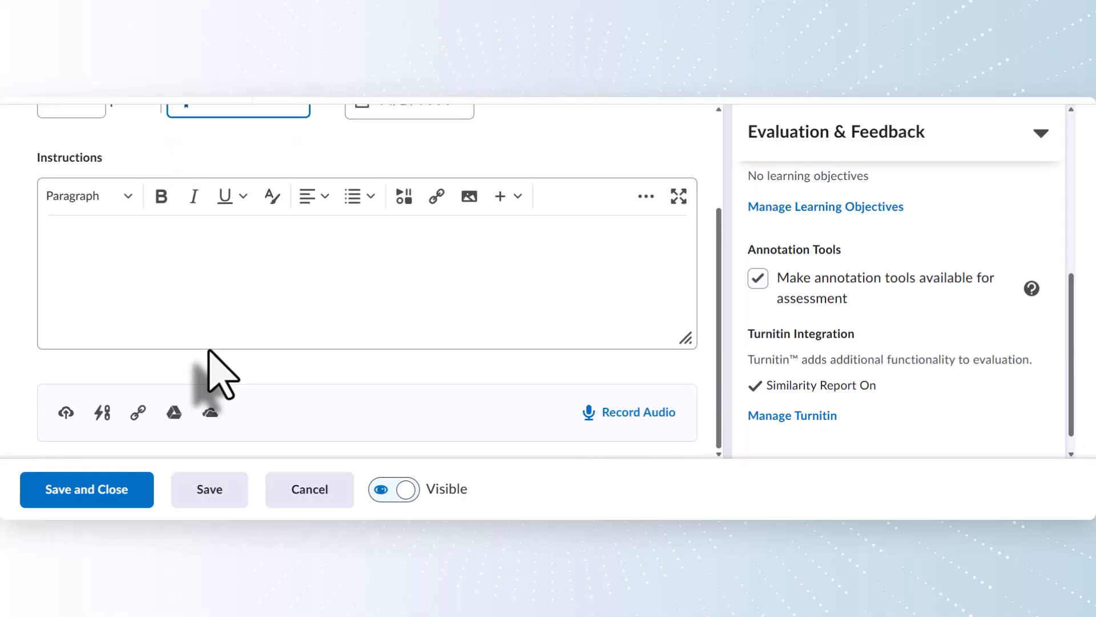
{"action": "left_click", "coordinate": [125, 488]}
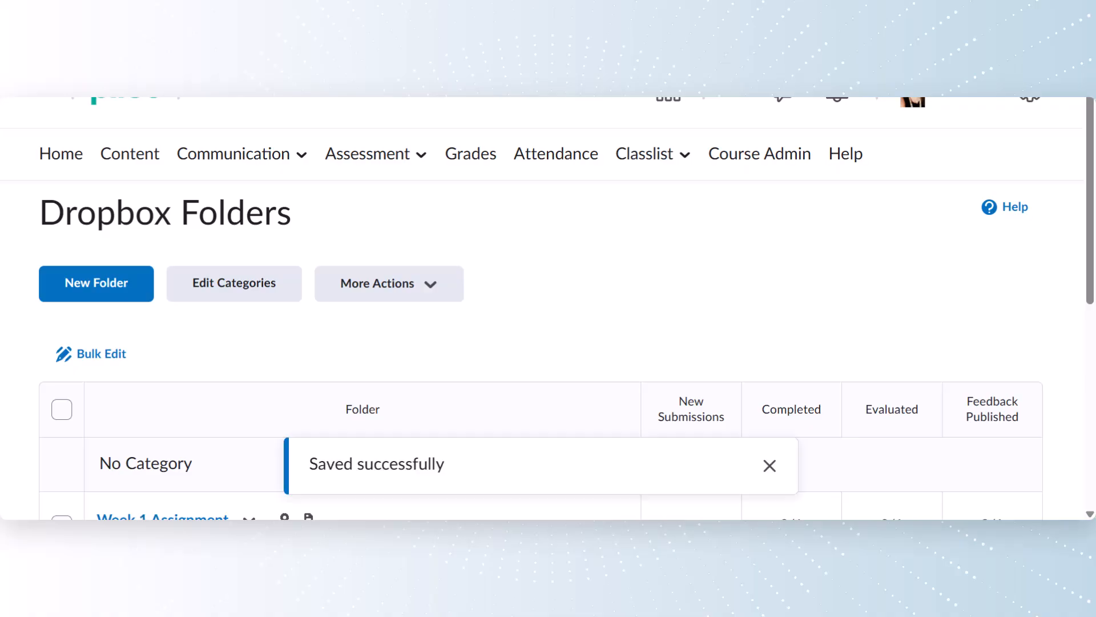
{"action": "scroll", "coordinate": [366, 302], "scroll_direction": "down", "scroll_amount": 3}
{"action": "scroll", "coordinate": [364, 289], "scroll_direction": "down", "scroll_amount": 2}
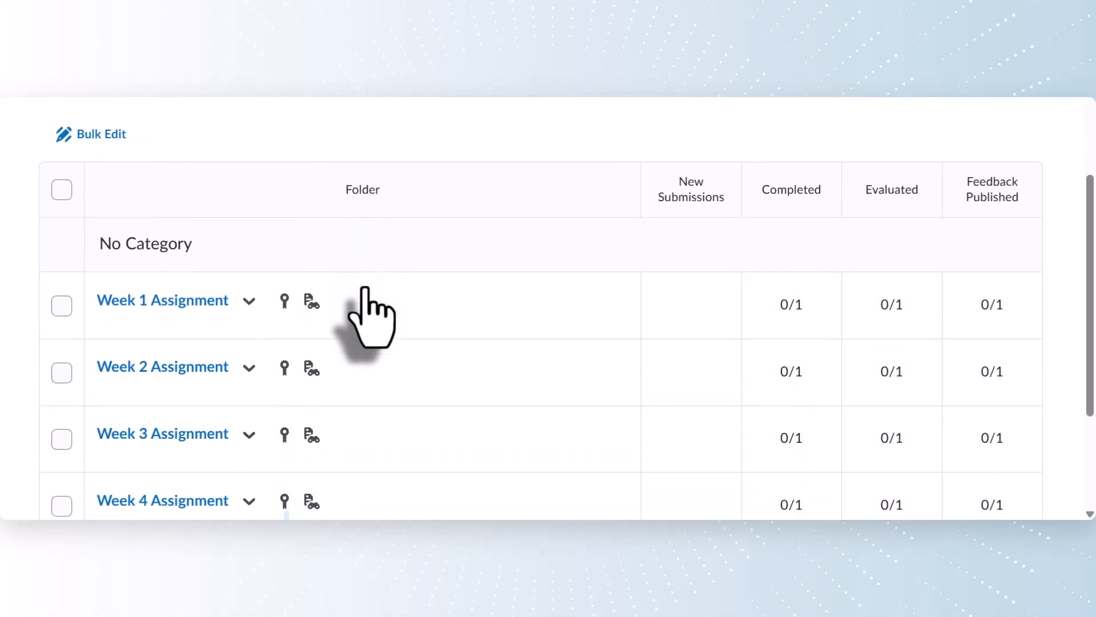
{"action": "scroll", "coordinate": [364, 290], "scroll_direction": "down", "scroll_amount": 2}
{"action": "scroll", "coordinate": [370, 317], "scroll_direction": "down", "scroll_amount": 1}
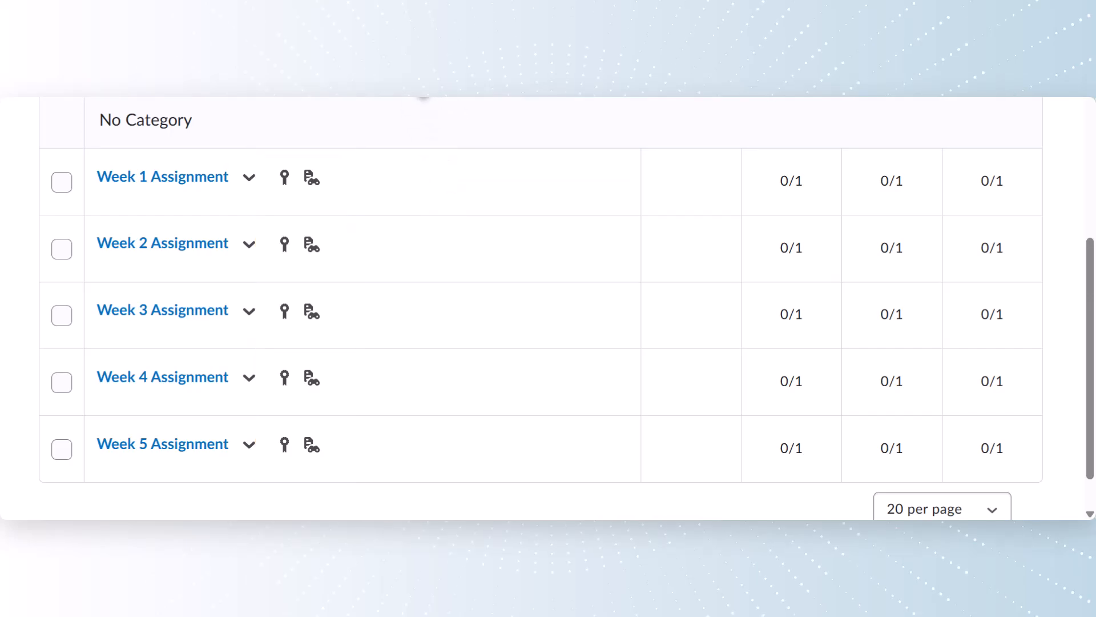
{"action": "scroll", "coordinate": [368, 125], "scroll_direction": "up", "scroll_amount": 6}
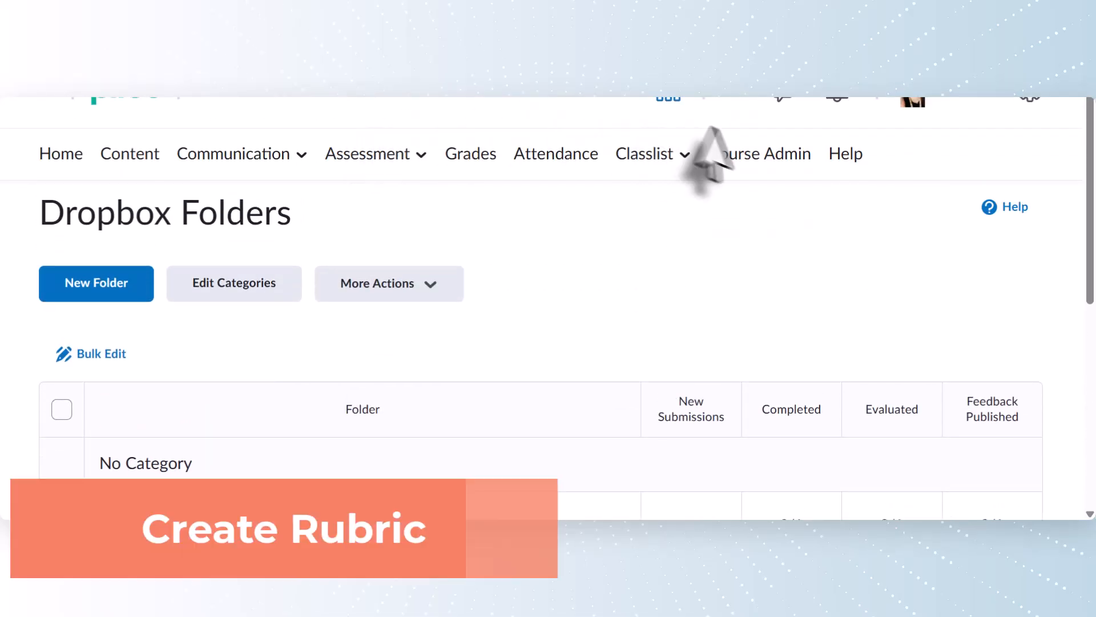
- Open Course Admin and scroll down through its tool categories to Administration
{"action": "left_click", "coordinate": [743, 157]}
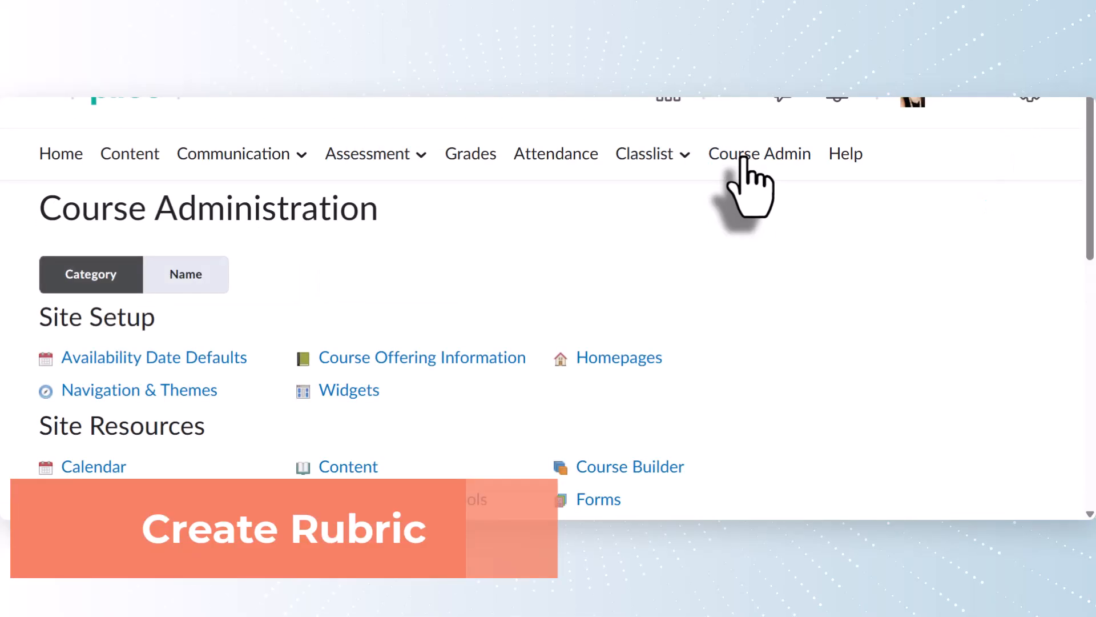
{"action": "scroll", "coordinate": [563, 354], "scroll_direction": "down", "scroll_amount": 5}
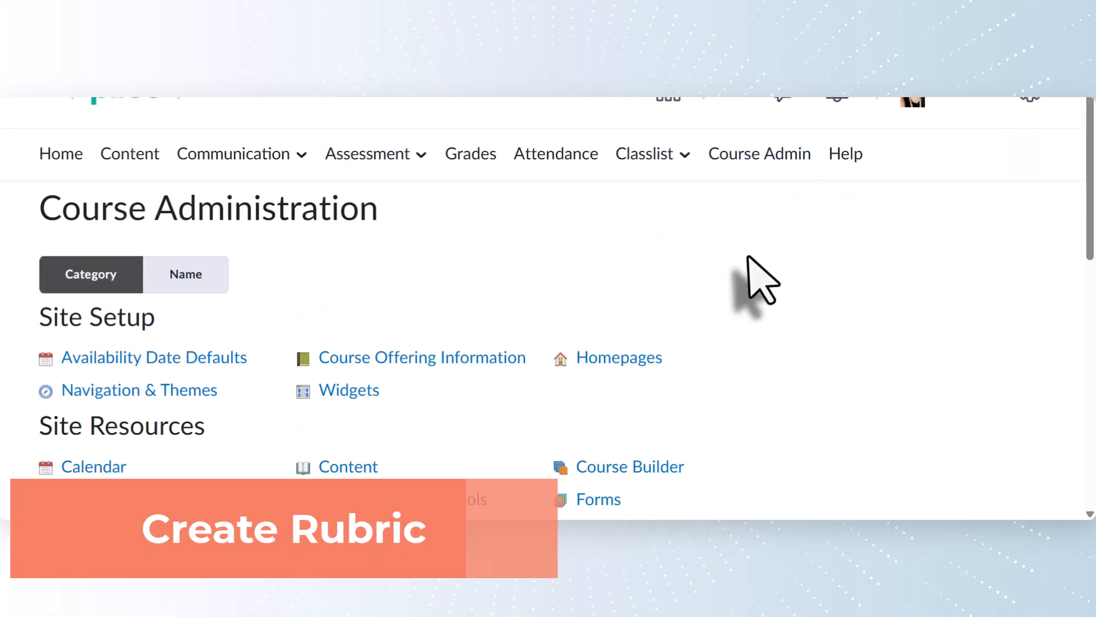
{"action": "scroll", "coordinate": [748, 260], "scroll_direction": "down", "scroll_amount": 3}
{"action": "scroll", "coordinate": [761, 280], "scroll_direction": "down", "scroll_amount": 6}
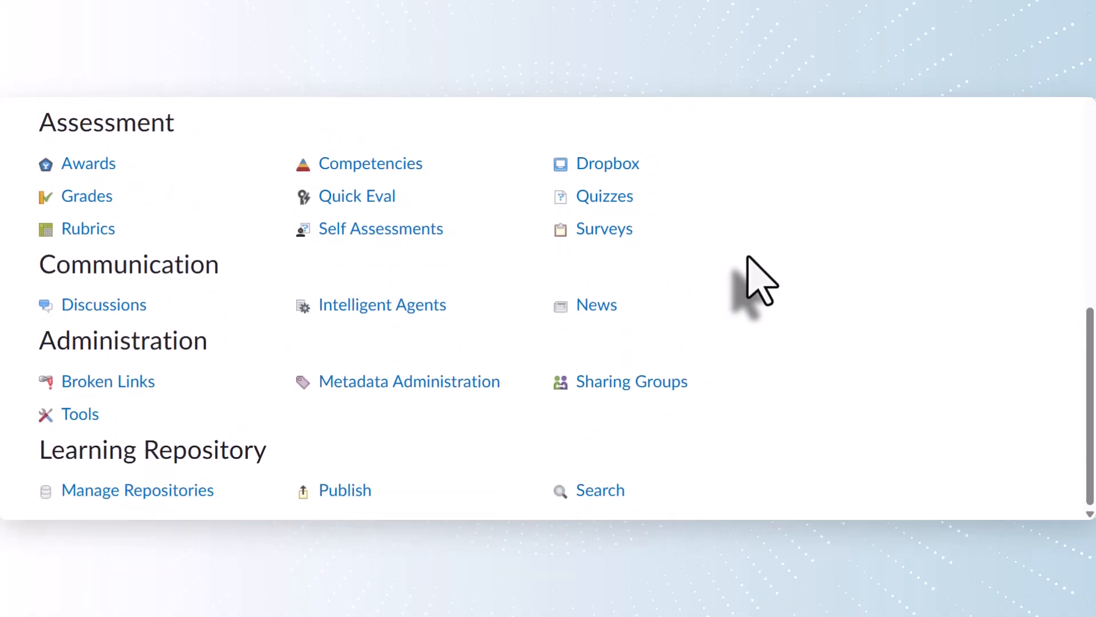
- Check in Tool Status that Rubrics is enabled, then go to Assessment > Rubrics
{"action": "left_click", "coordinate": [80, 414]}
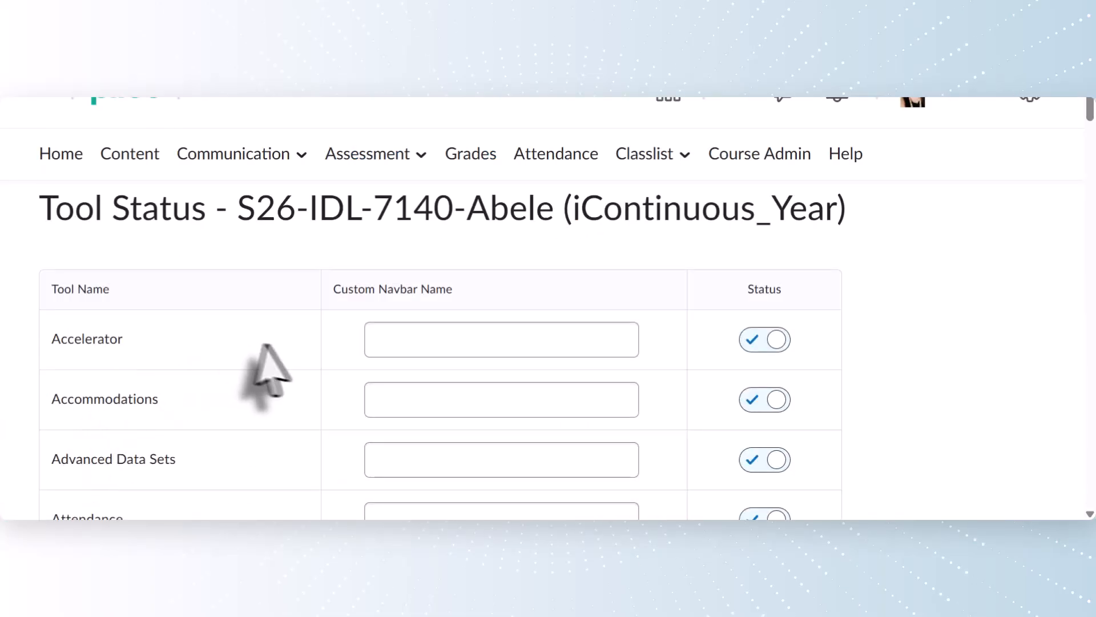
{"action": "scroll", "coordinate": [283, 368], "scroll_direction": "down", "scroll_amount": 18}
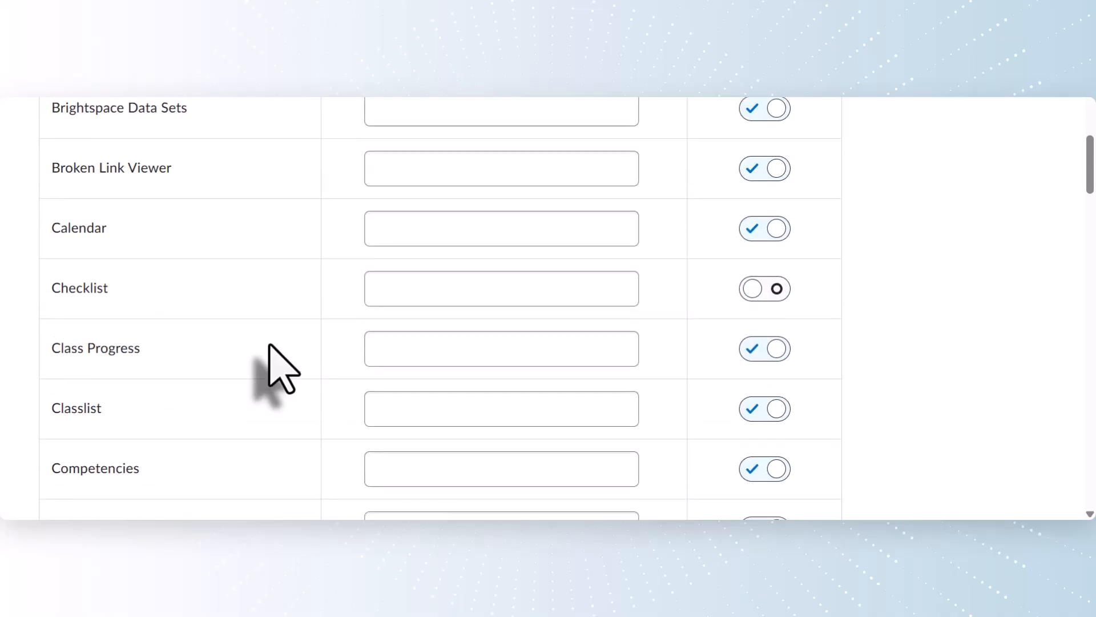
{"action": "scroll", "coordinate": [270, 346], "scroll_direction": "down", "scroll_amount": 20}
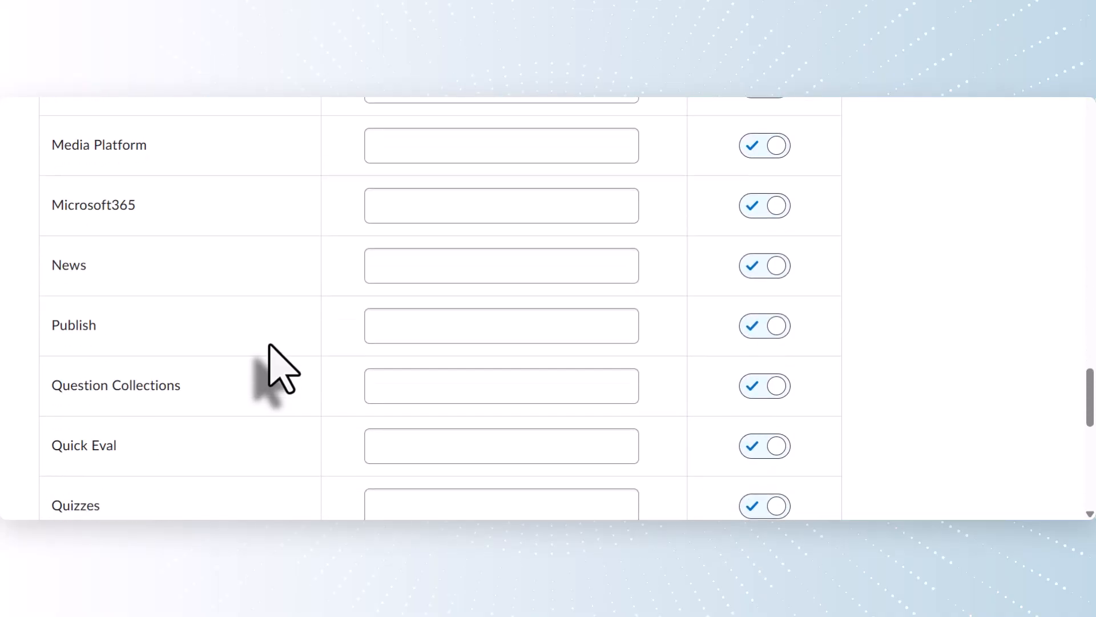
{"action": "scroll", "coordinate": [270, 345], "scroll_direction": "down", "scroll_amount": 2}
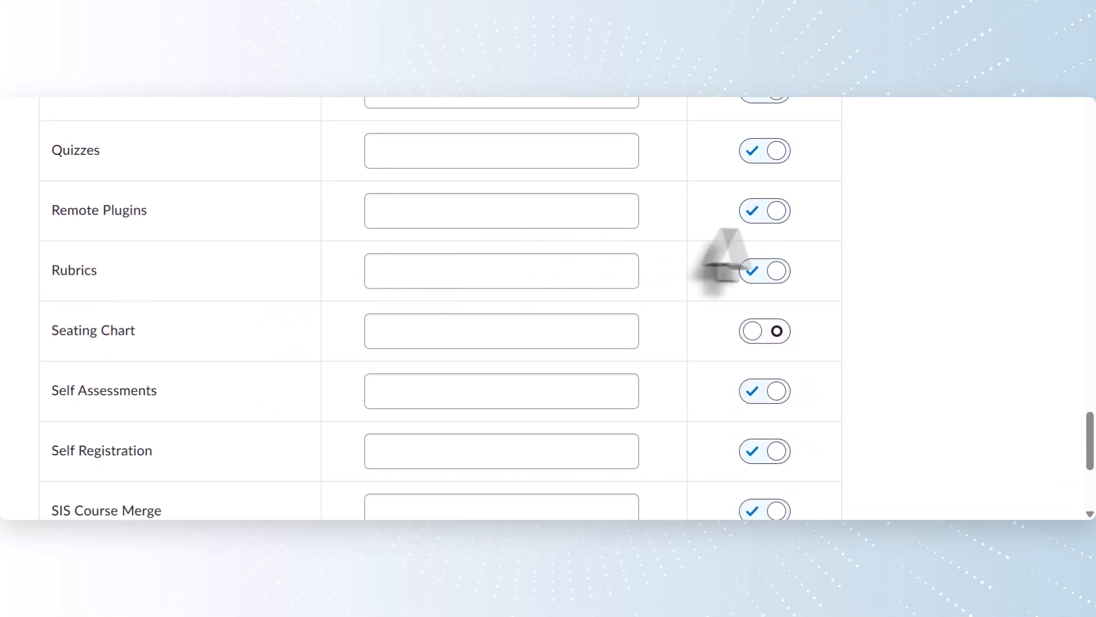
{"action": "scroll", "coordinate": [789, 278], "scroll_direction": "up", "scroll_amount": 20}
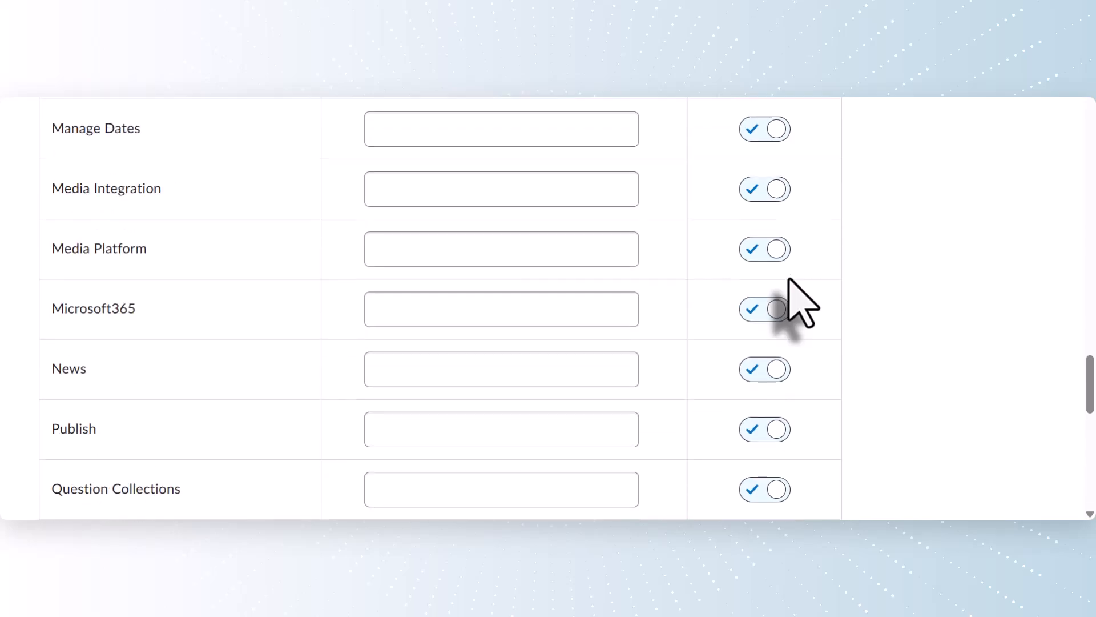
{"action": "scroll", "coordinate": [788, 279], "scroll_direction": "up", "scroll_amount": 6}
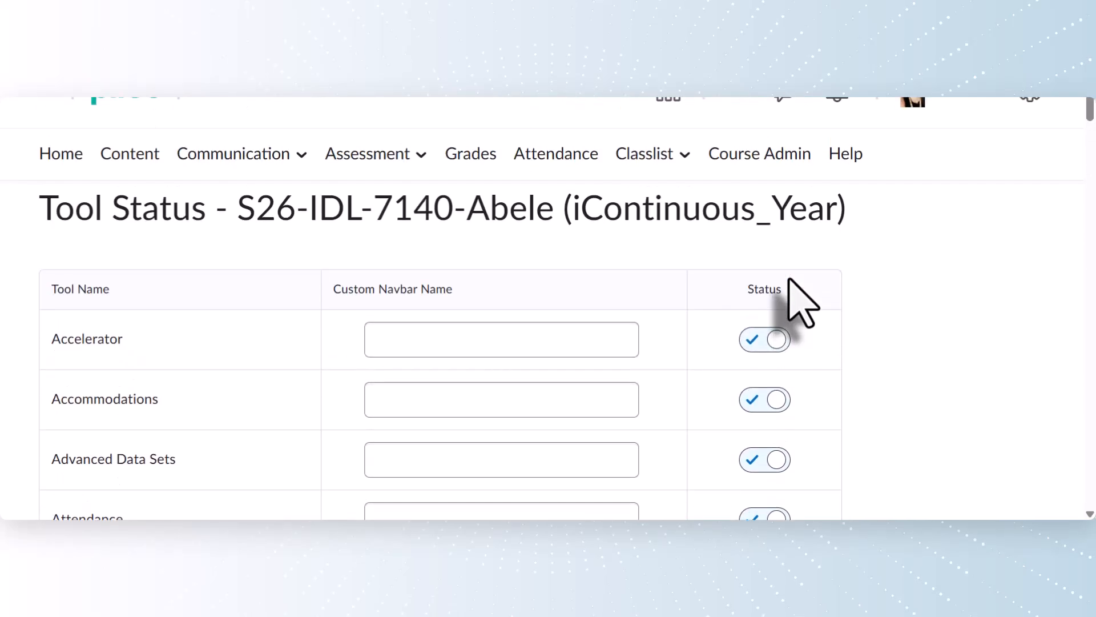
{"action": "left_click", "coordinate": [415, 165]}
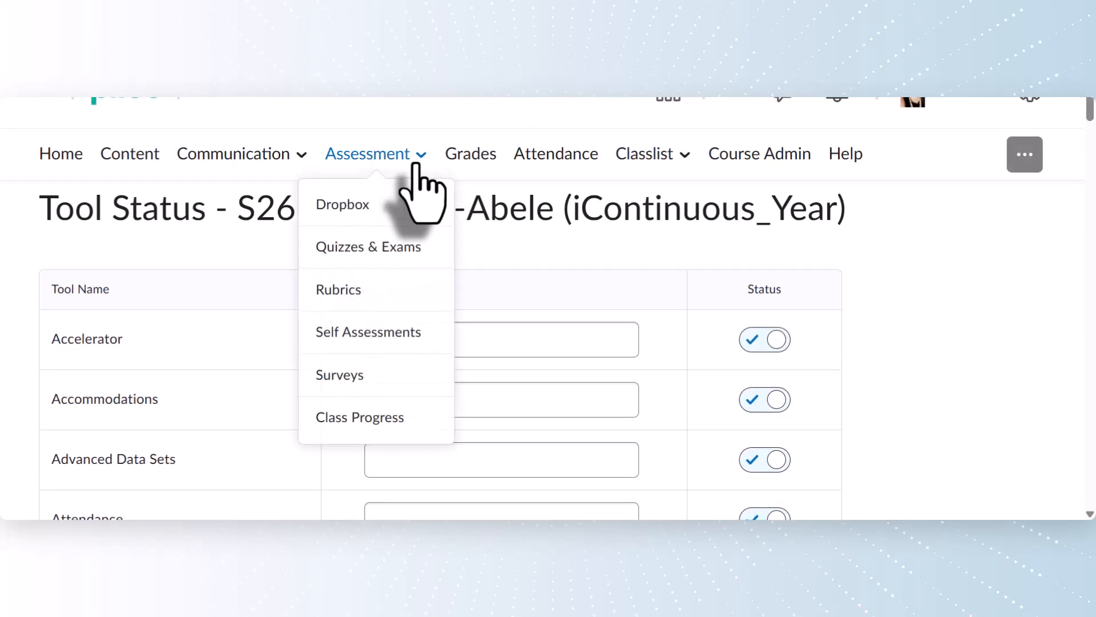
{"action": "left_click", "coordinate": [393, 302]}
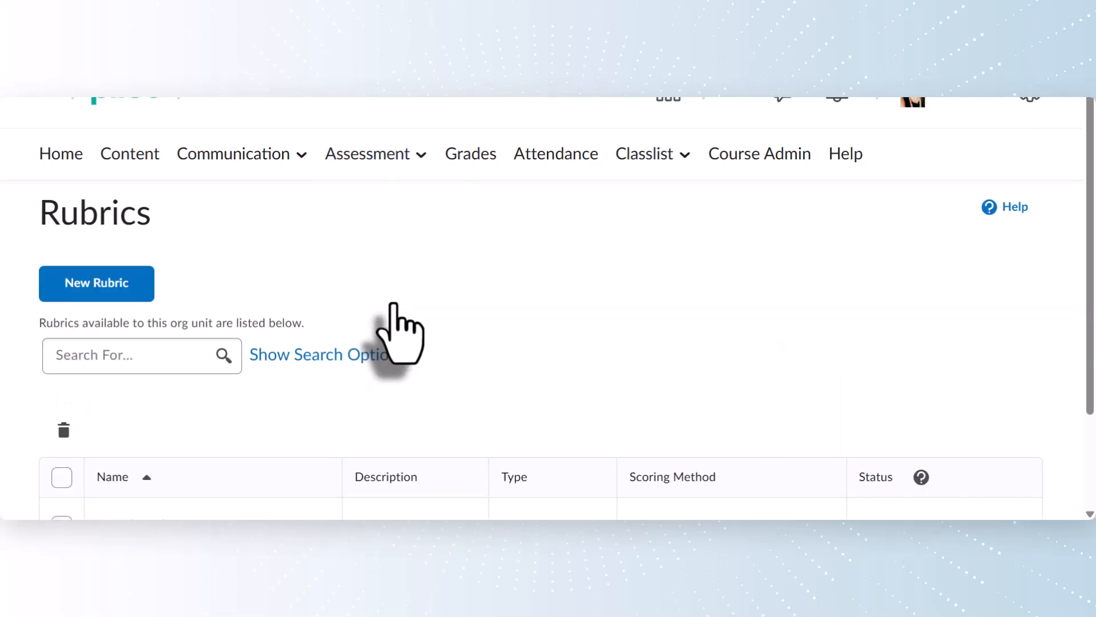
- Create a new rubric named 'Dropbox Rubrics' and set its type to Analytic
{"action": "left_click", "coordinate": [98, 284]}
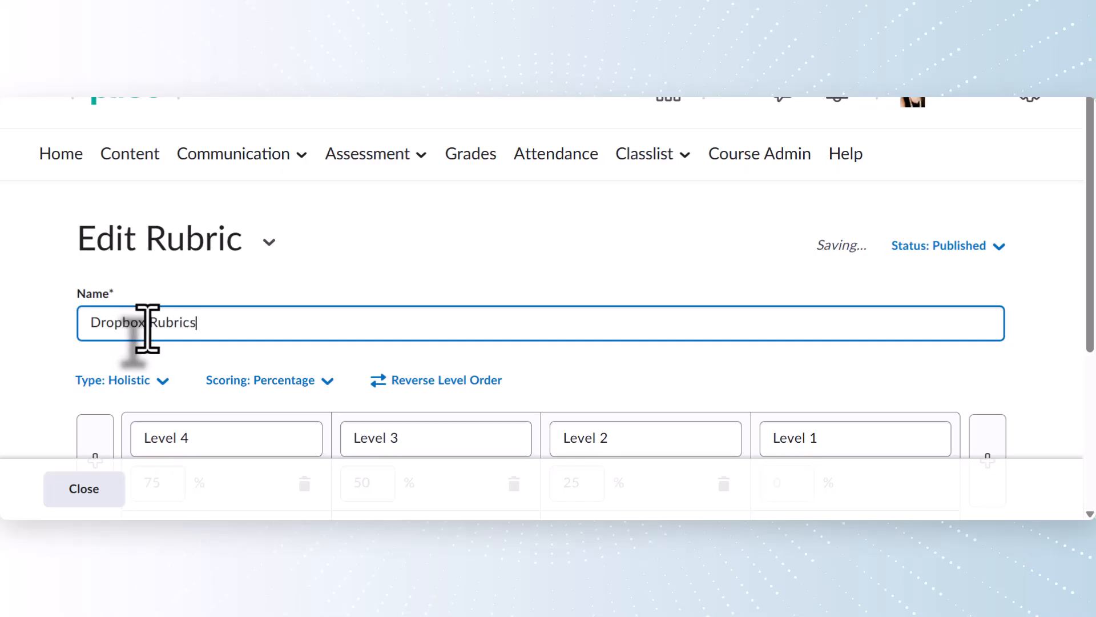
{"action": "scroll", "coordinate": [184, 382], "scroll_direction": "down", "scroll_amount": 2}
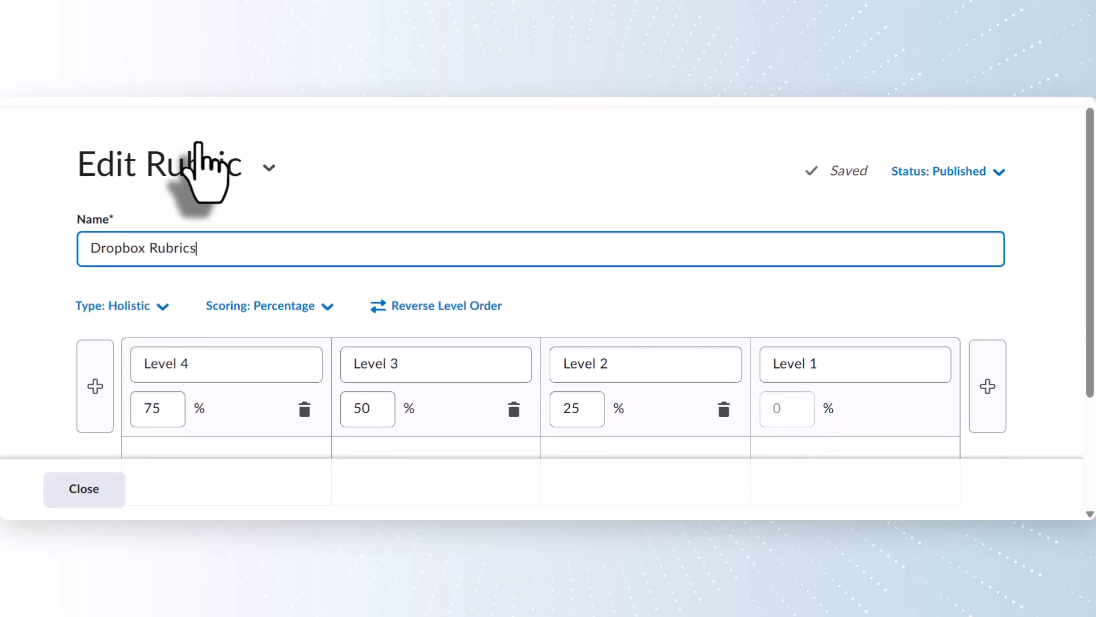
{"action": "left_click", "coordinate": [162, 290]}
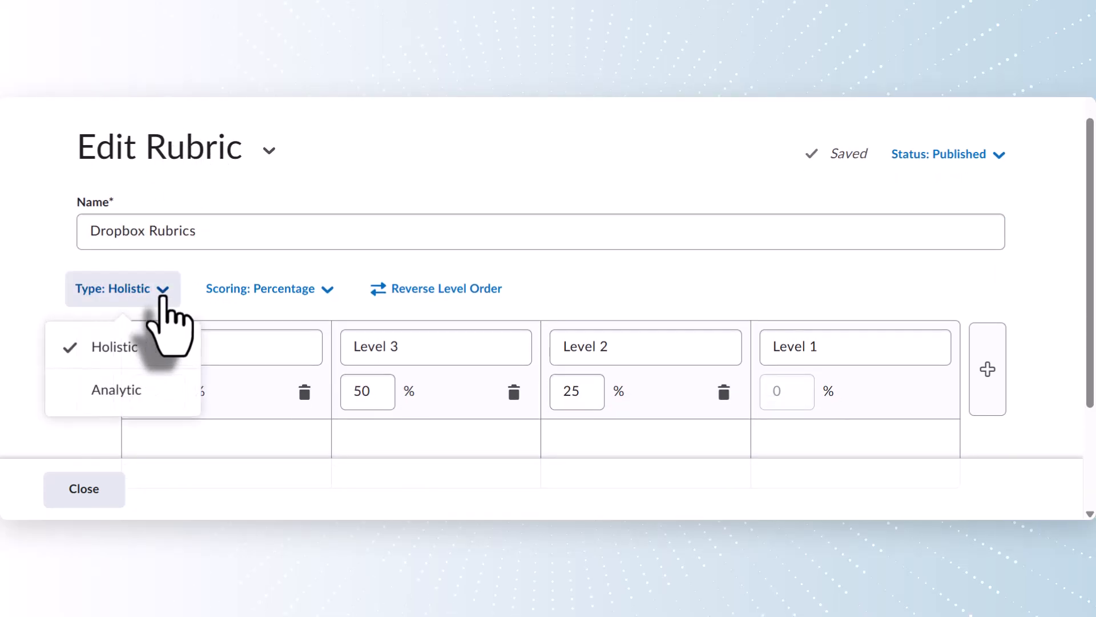
{"action": "left_click", "coordinate": [148, 389]}
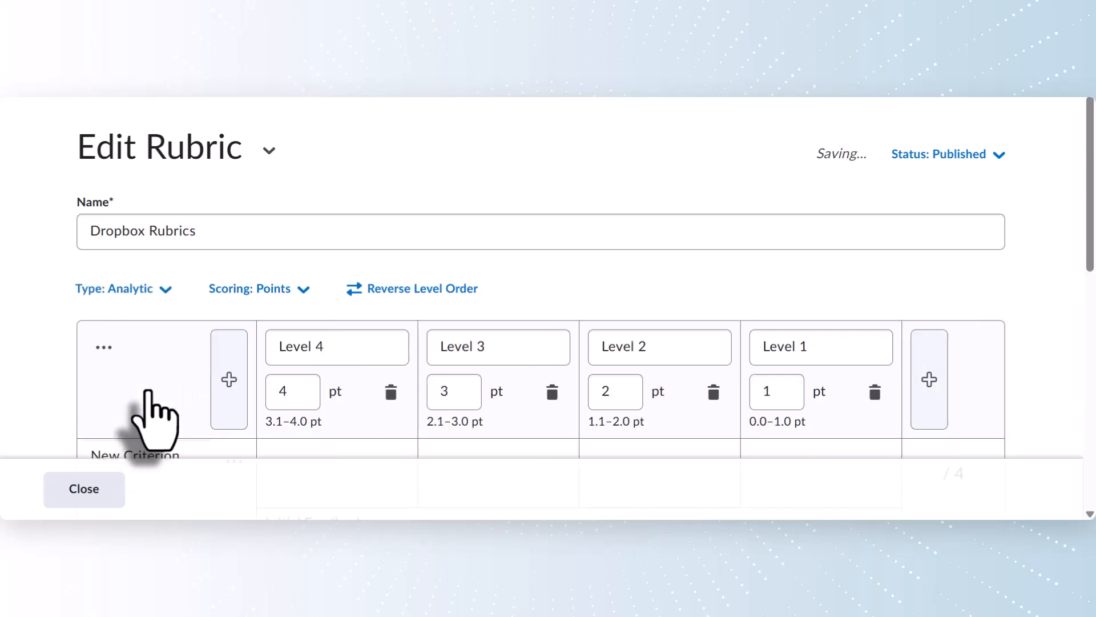
- Fill in Advanced–Emerging levels, Content, Organization, Understanding and Effort criteria, and 3/2/1/0 thresholds
{"action": "scroll", "coordinate": [149, 391], "scroll_direction": "down", "scroll_amount": 3}
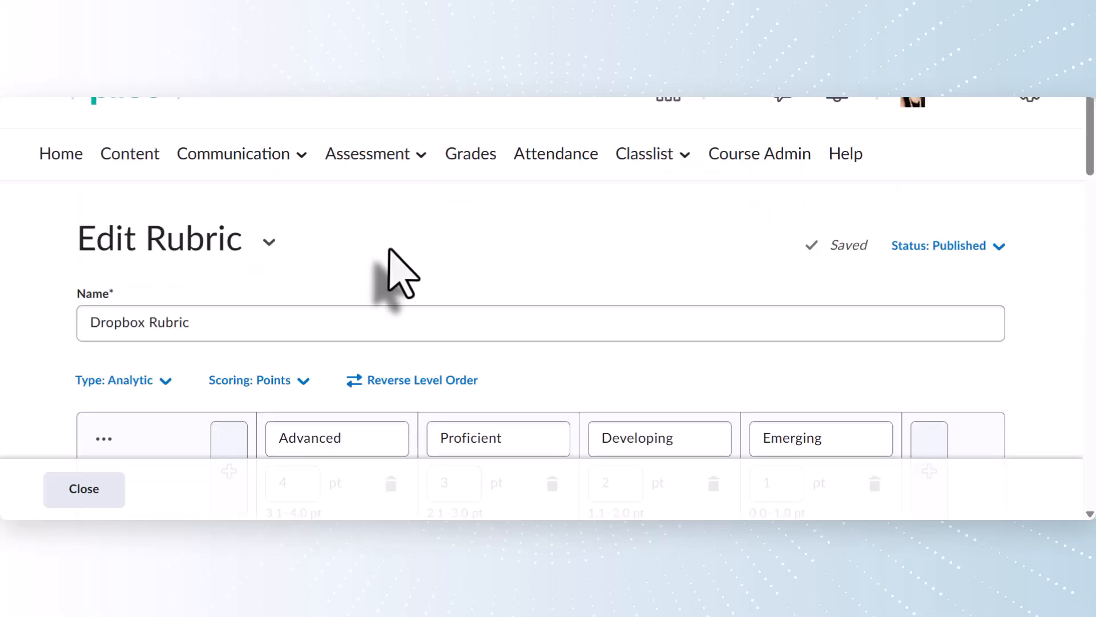
{"action": "scroll", "coordinate": [390, 251], "scroll_direction": "down", "scroll_amount": 3}
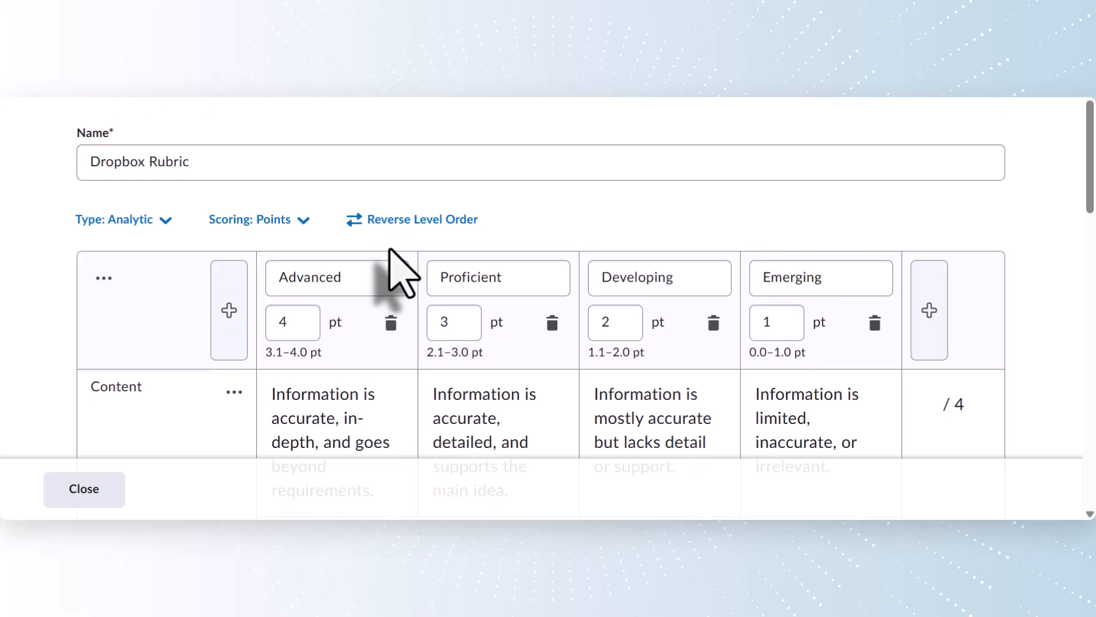
{"action": "scroll", "coordinate": [400, 273], "scroll_direction": "down", "scroll_amount": 2}
{"action": "scroll", "coordinate": [400, 273], "scroll_direction": "down", "scroll_amount": 1}
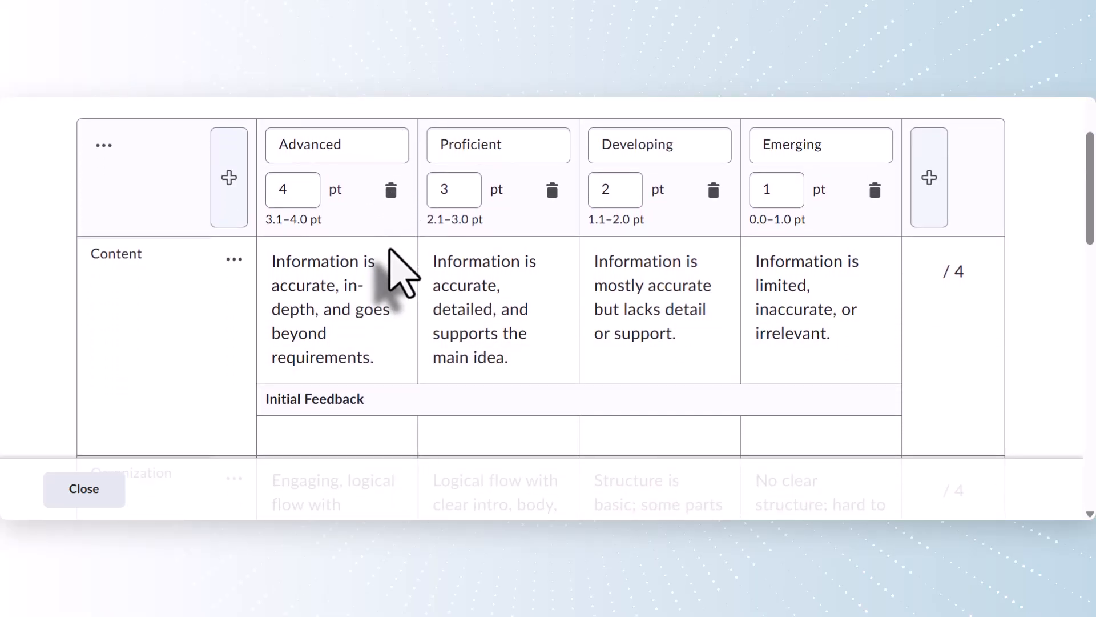
{"action": "scroll", "coordinate": [400, 272], "scroll_direction": "down", "scroll_amount": 1}
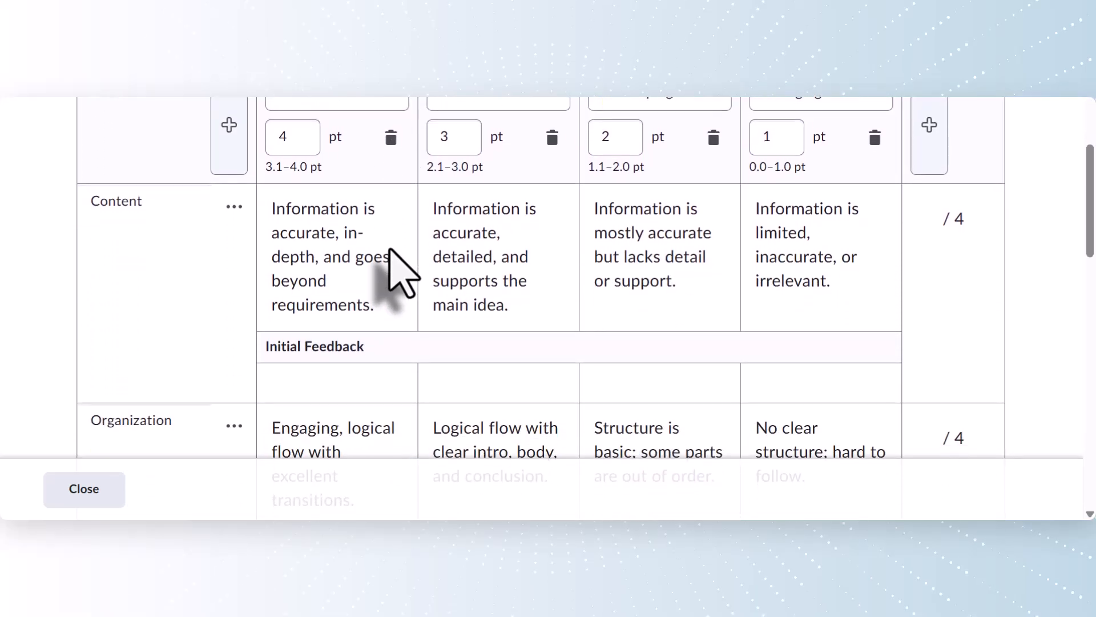
{"action": "scroll", "coordinate": [400, 273], "scroll_direction": "down", "scroll_amount": 2}
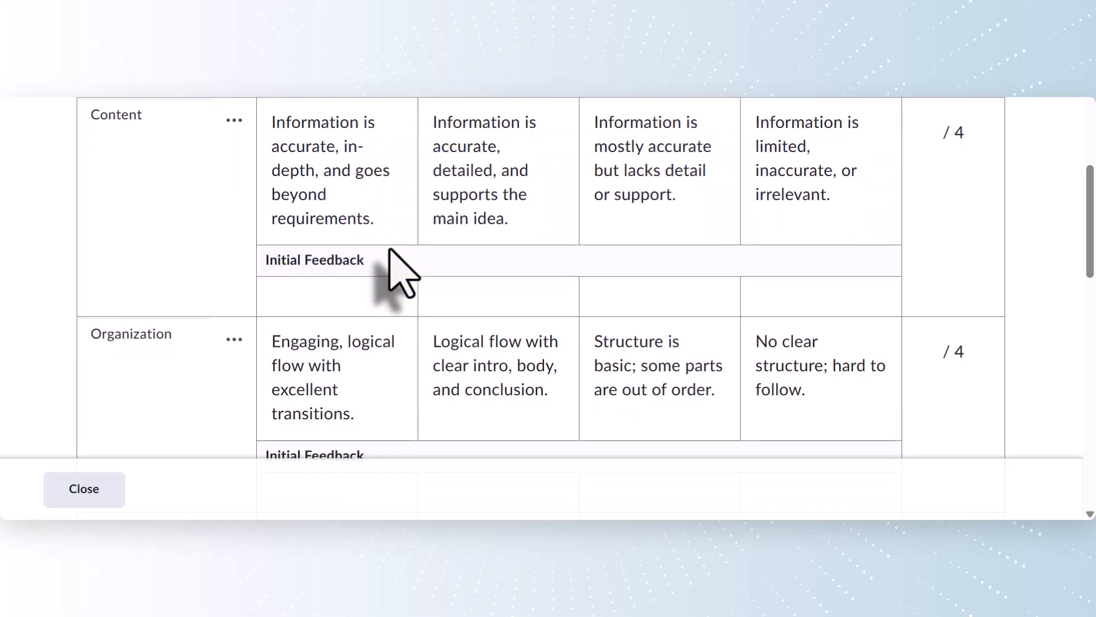
{"action": "scroll", "coordinate": [400, 273], "scroll_direction": "down", "scroll_amount": 5}
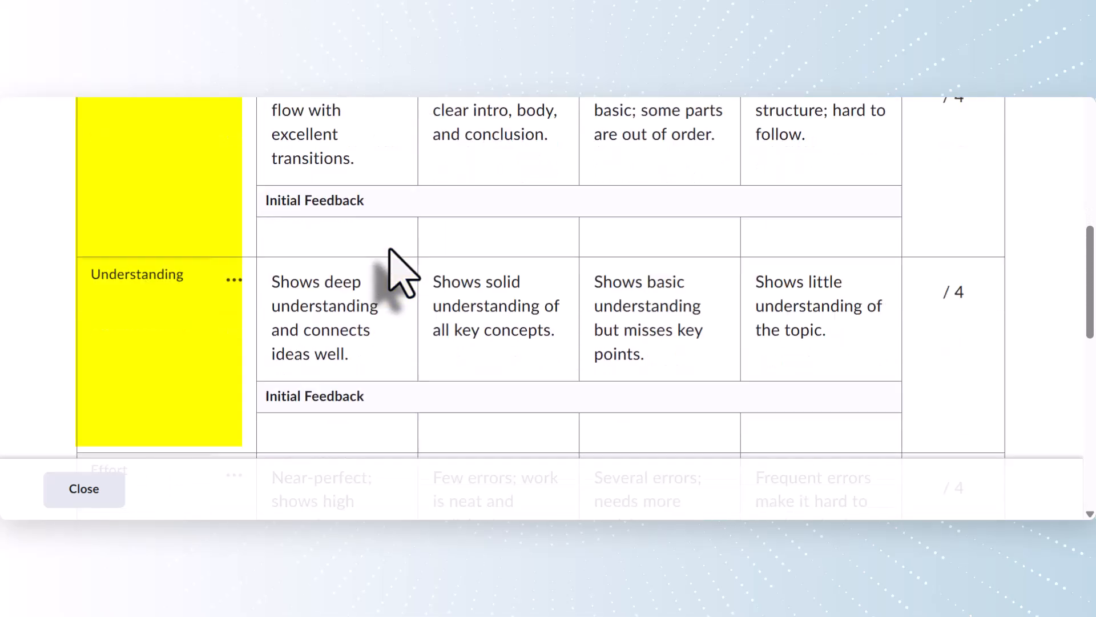
{"action": "scroll", "coordinate": [400, 273], "scroll_direction": "down", "scroll_amount": 5}
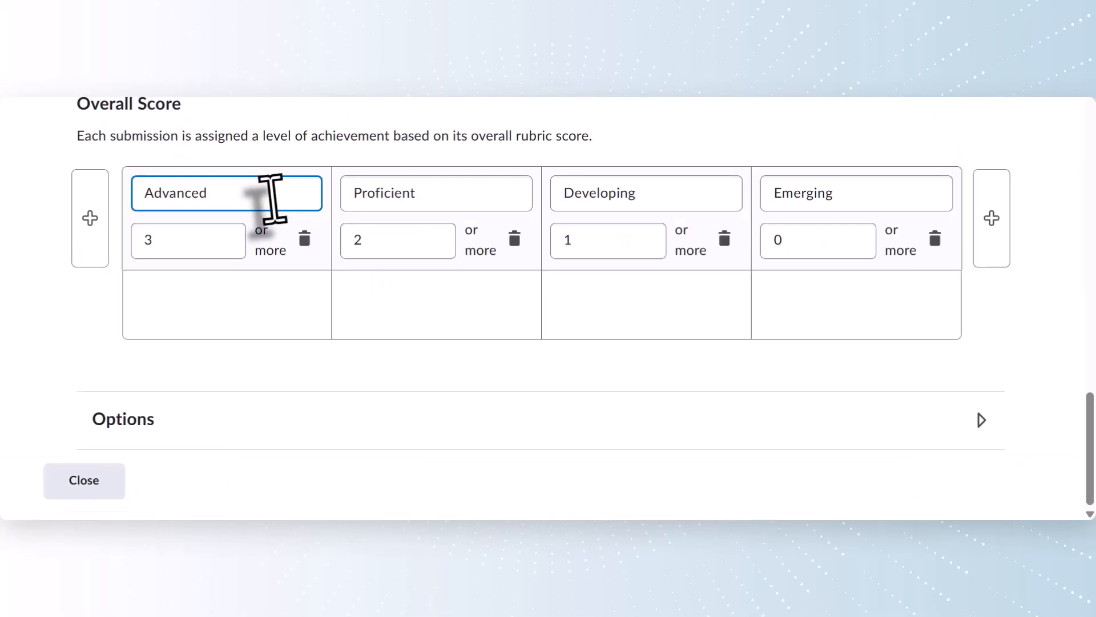
- Close the rubric editor and confirm Dropbox Rubric is listed as Published
{"action": "left_click", "coordinate": [90, 484]}
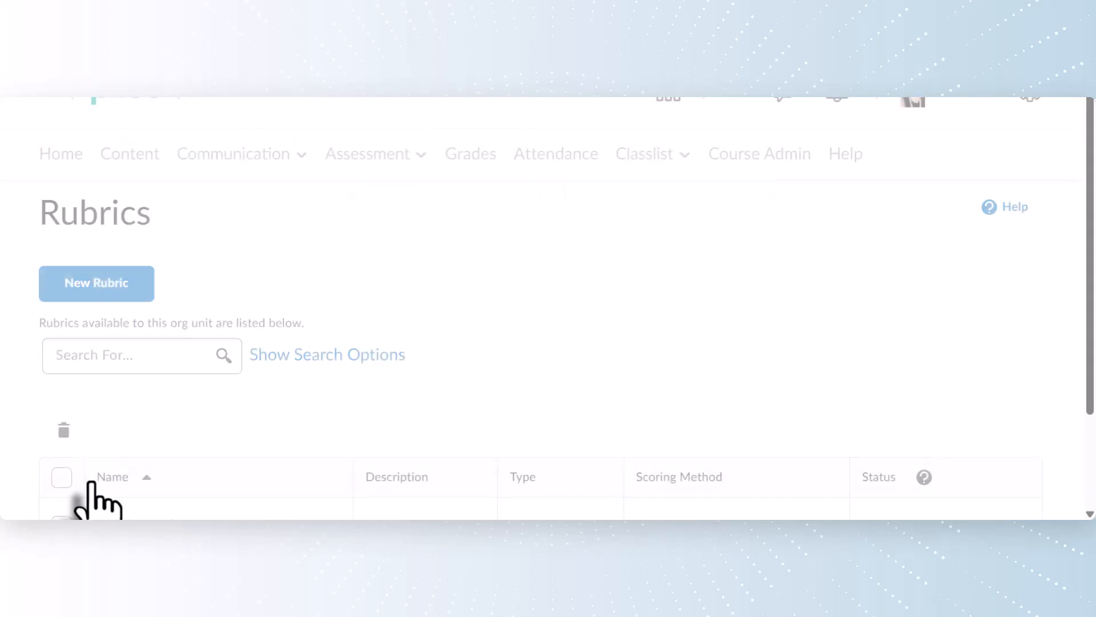
{"action": "scroll", "coordinate": [90, 484], "scroll_direction": "down", "scroll_amount": 2}
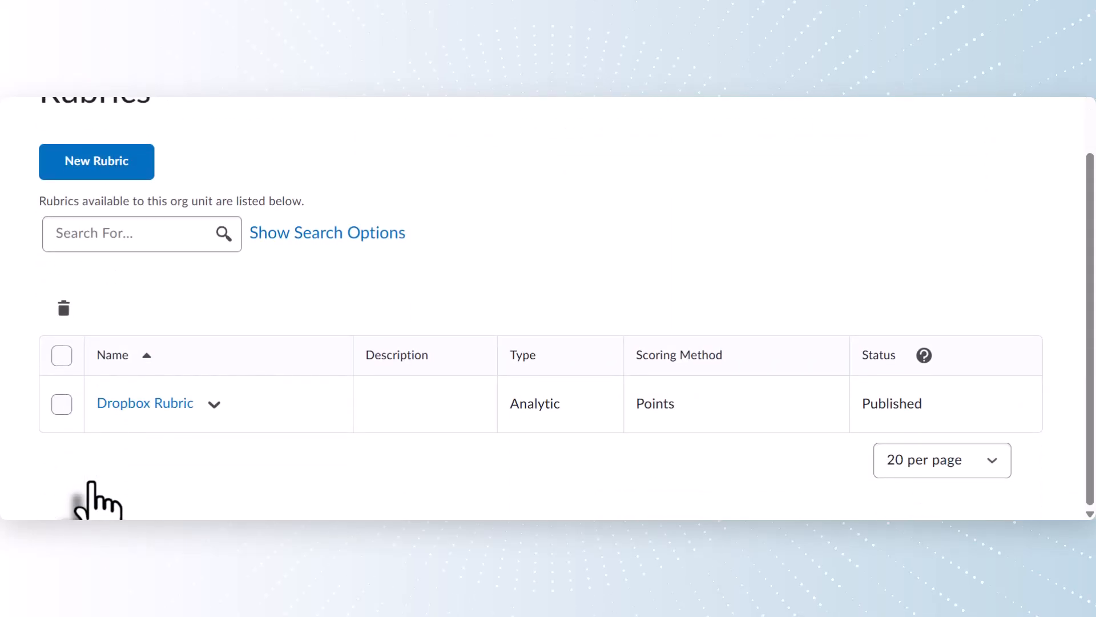
{"action": "scroll", "coordinate": [90, 485], "scroll_direction": "up", "scroll_amount": 1}
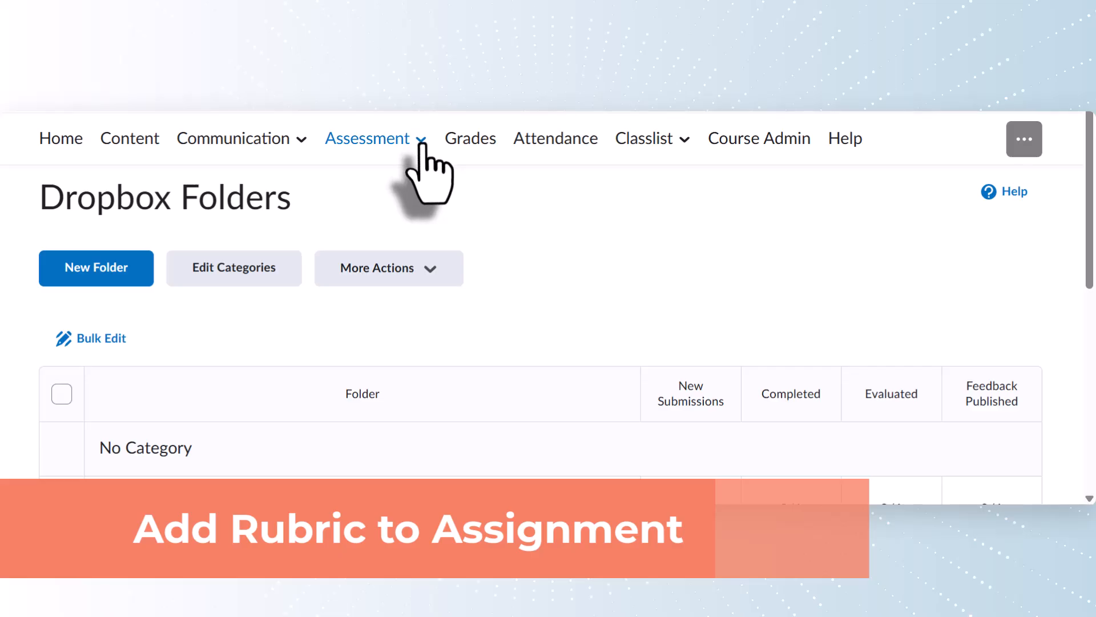
- From the Dropbox Folders list, open Week 1 Assignment with Edit Folder
{"action": "left_click", "coordinate": [400, 191]}
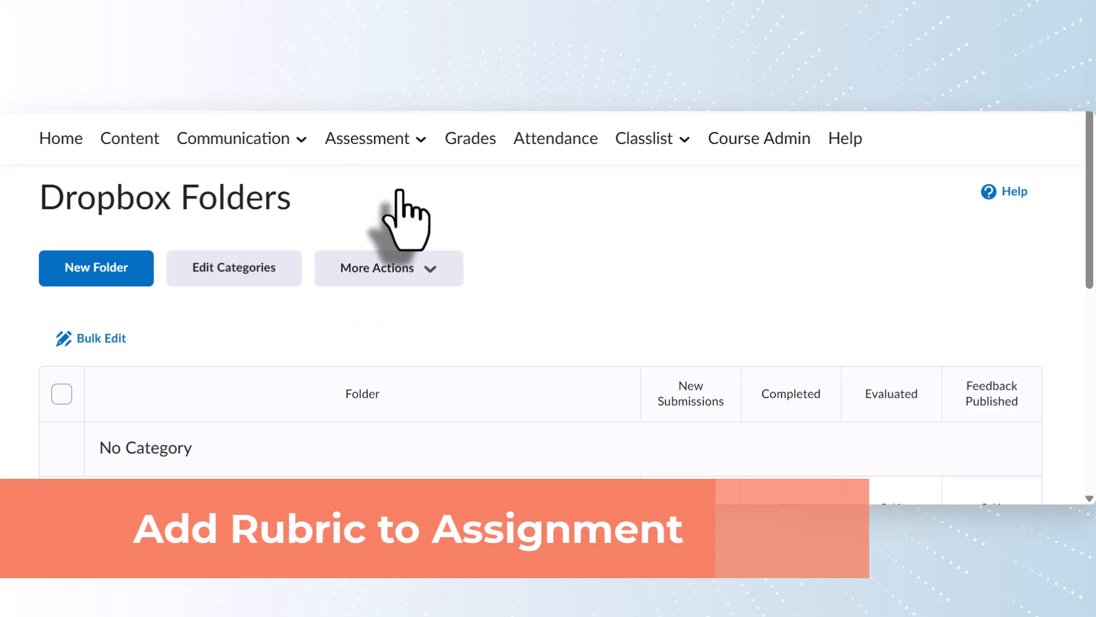
{"action": "scroll", "coordinate": [400, 191], "scroll_direction": "down", "scroll_amount": 3}
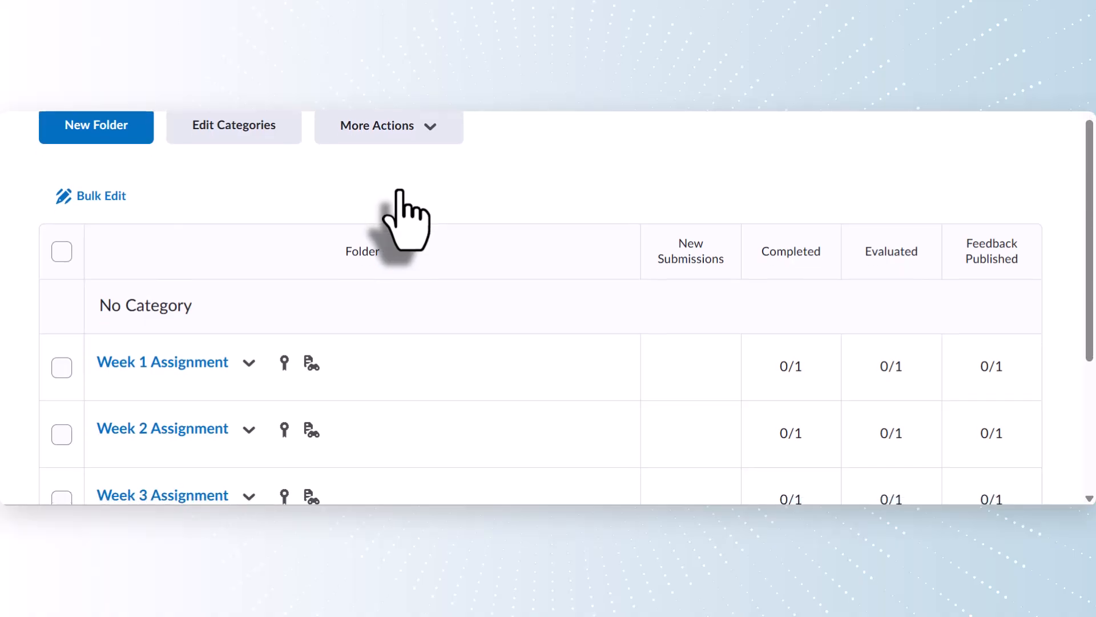
{"action": "scroll", "coordinate": [404, 219], "scroll_direction": "down", "scroll_amount": 1}
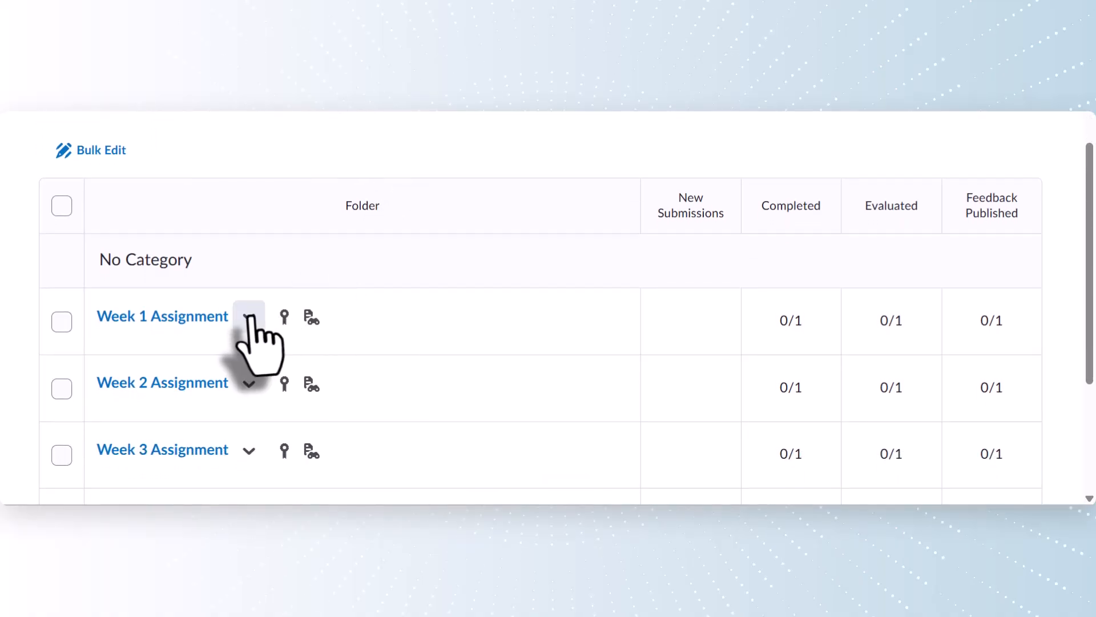
{"action": "left_click", "coordinate": [250, 317]}
{"action": "scroll", "coordinate": [337, 215], "scroll_direction": "up", "scroll_amount": 2}
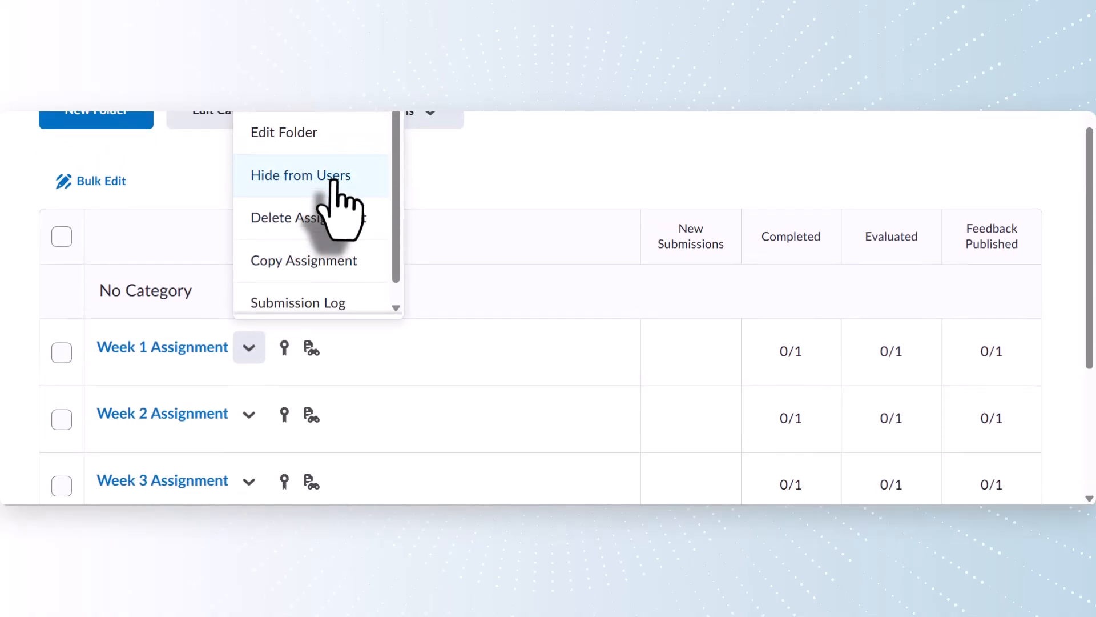
{"action": "left_click", "coordinate": [335, 184]}
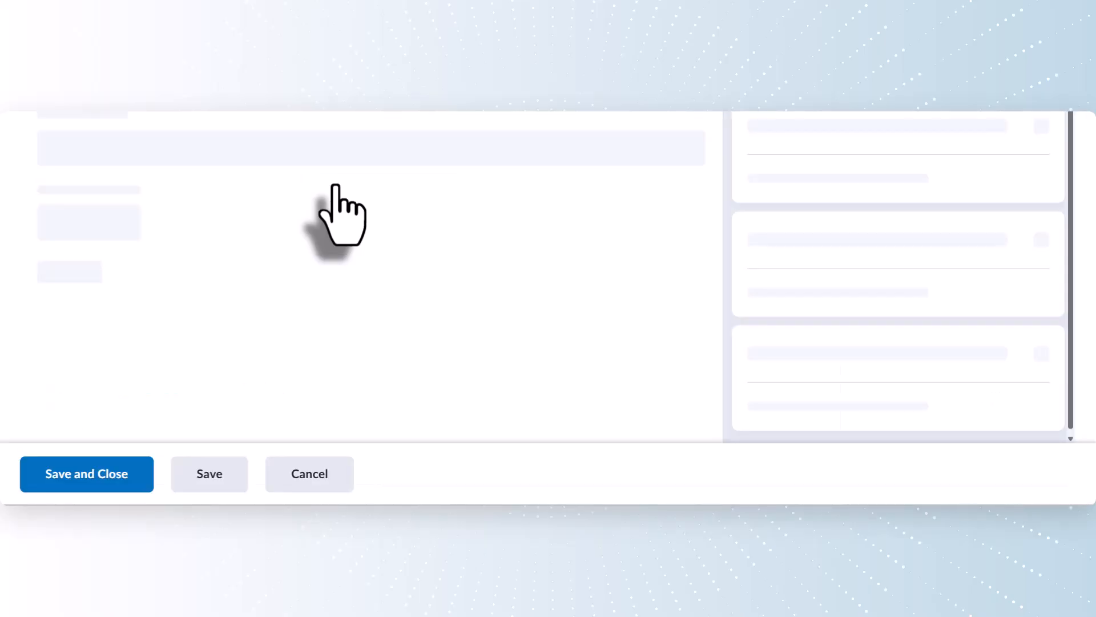
{"action": "scroll", "coordinate": [336, 188], "scroll_direction": "down", "scroll_amount": 1}
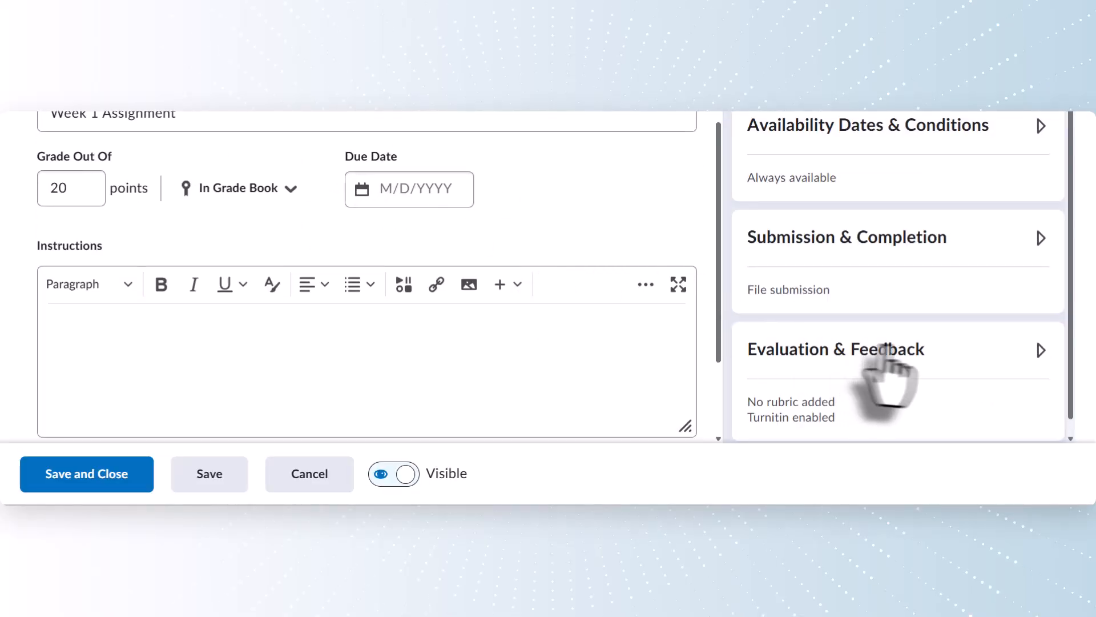
- Add the existing Dropbox Rubric under Evaluation & Feedback, then save and close Week 1 Assignment
{"action": "left_click", "coordinate": [1042, 350]}
{"action": "scroll", "coordinate": [1044, 353], "scroll_direction": "down", "scroll_amount": 3}
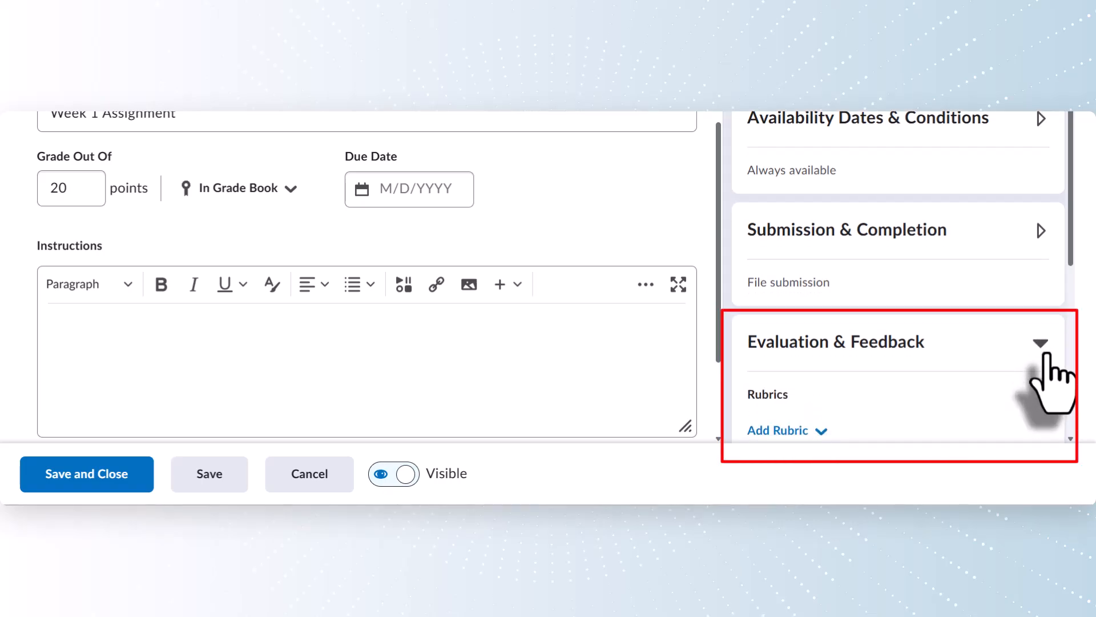
{"action": "scroll", "coordinate": [1047, 355], "scroll_direction": "down", "scroll_amount": 1}
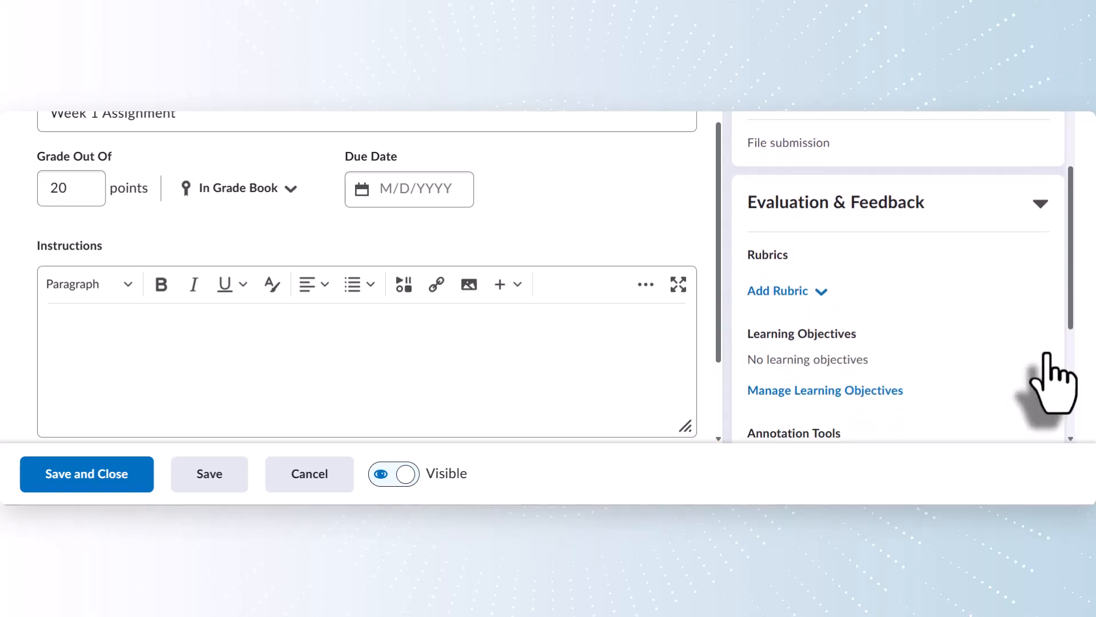
{"action": "left_click", "coordinate": [819, 290]}
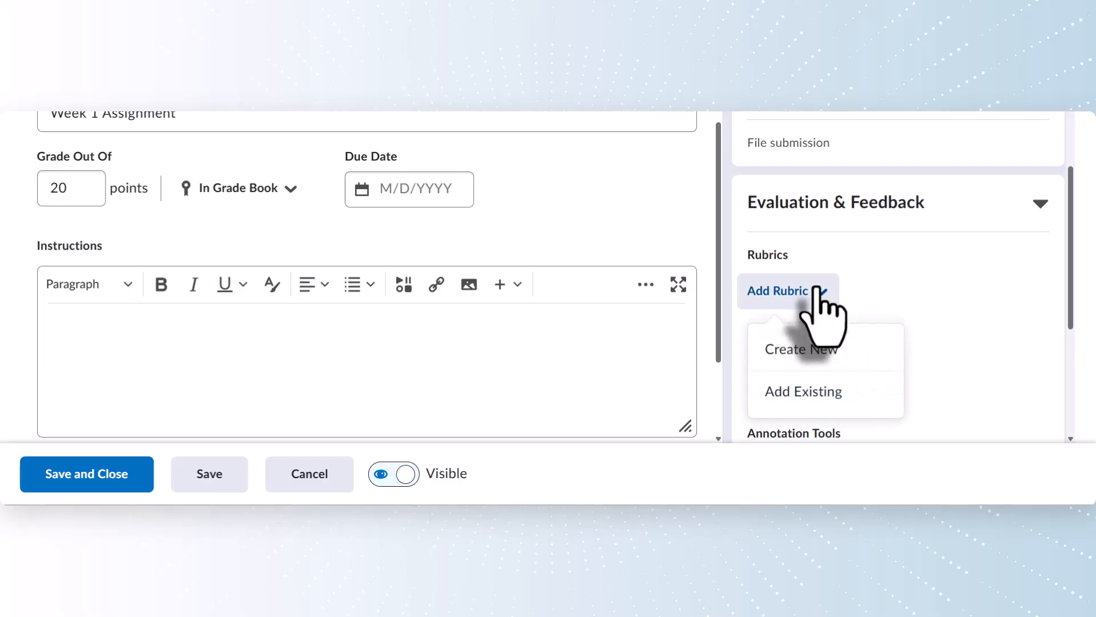
{"action": "left_click", "coordinate": [804, 393]}
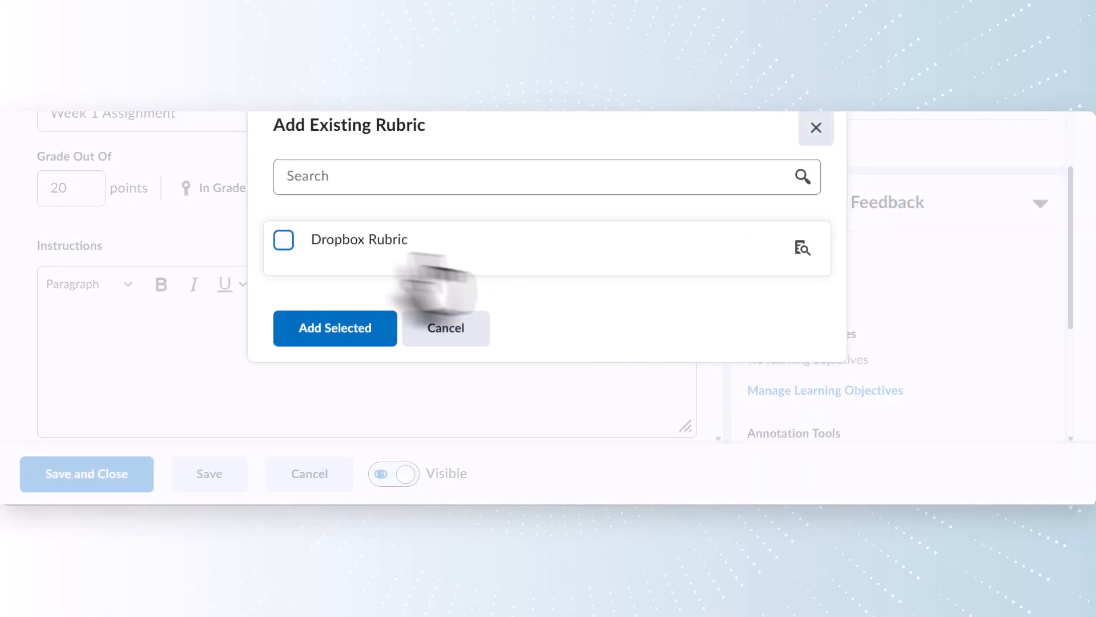
{"action": "left_click", "coordinate": [285, 241]}
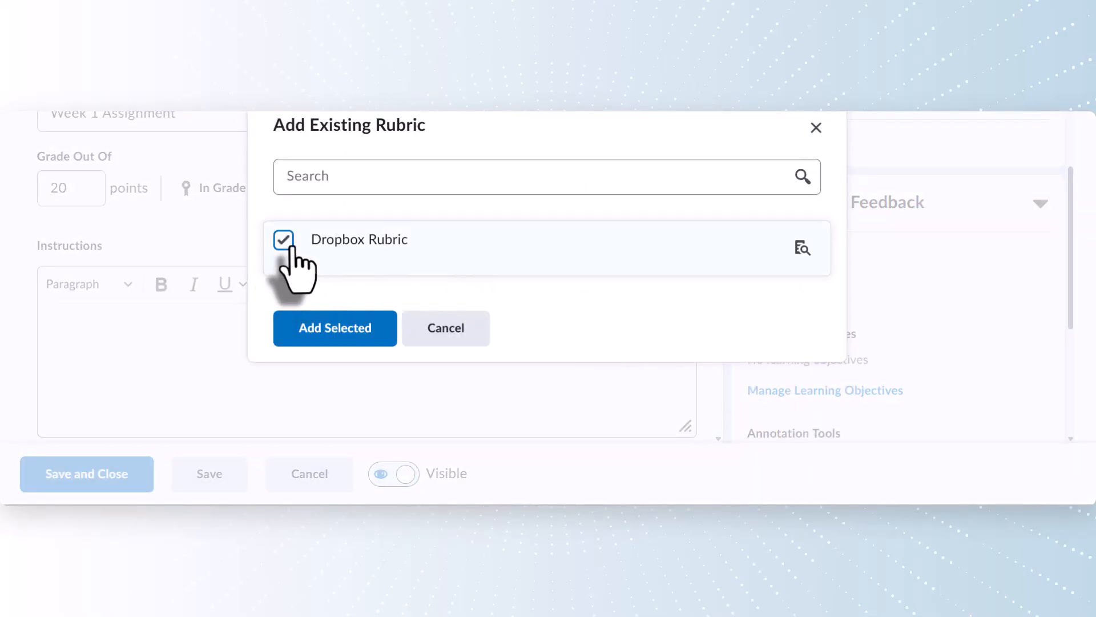
{"action": "left_click", "coordinate": [349, 332]}
{"action": "scroll", "coordinate": [839, 330], "scroll_direction": "down", "scroll_amount": 5}
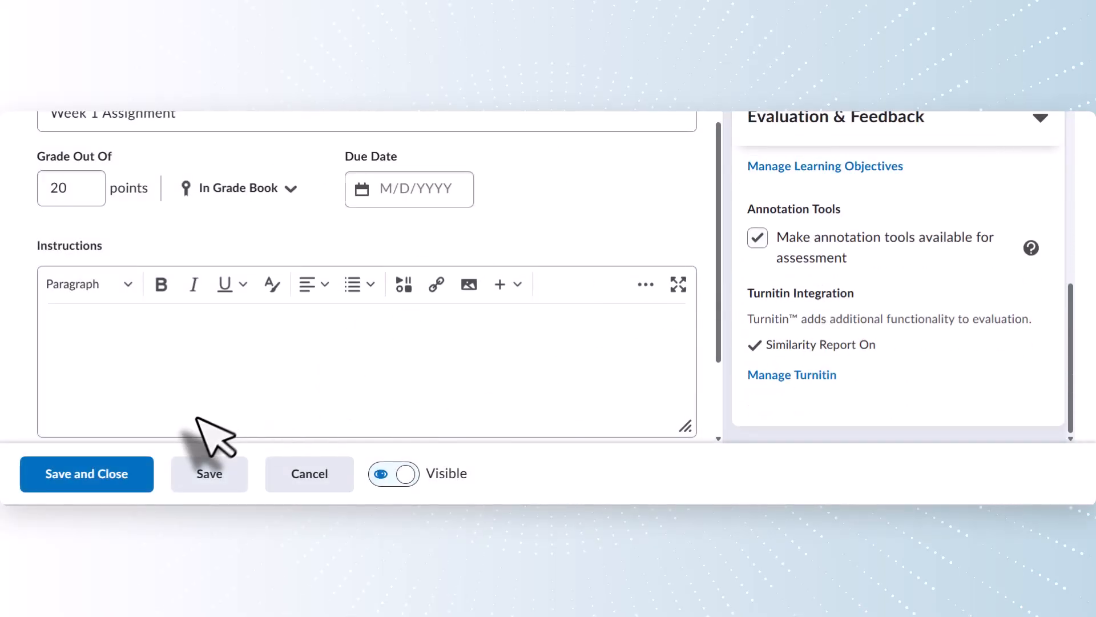
{"action": "left_click", "coordinate": [138, 470]}
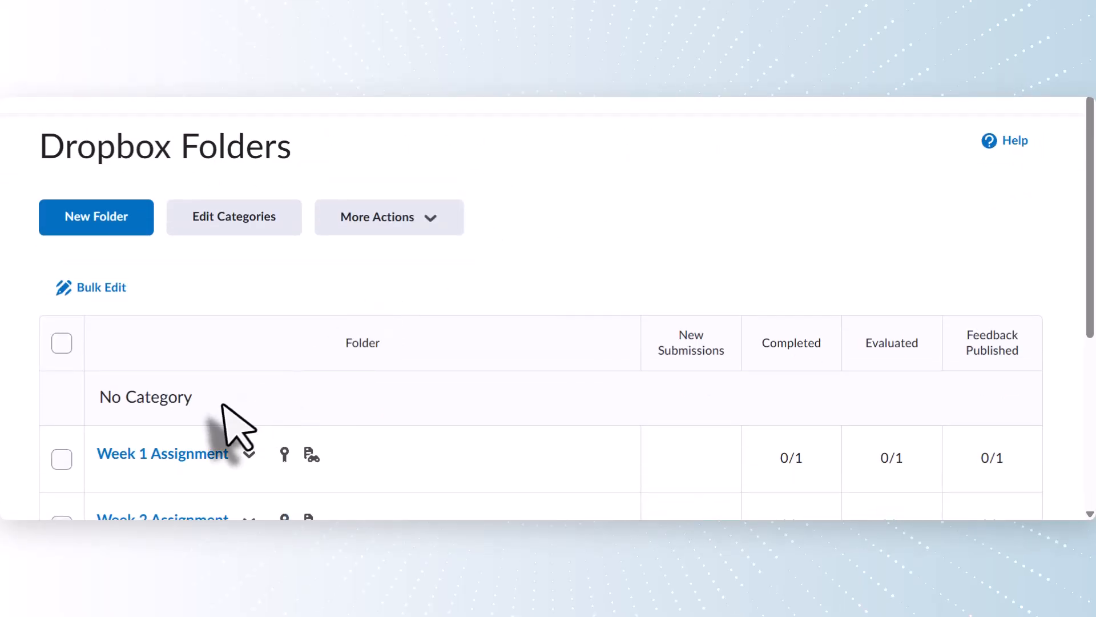
- Open Week 1 Assignment's Folder Submissions page and bring the demo learner's row into view
{"action": "left_click", "coordinate": [202, 454]}
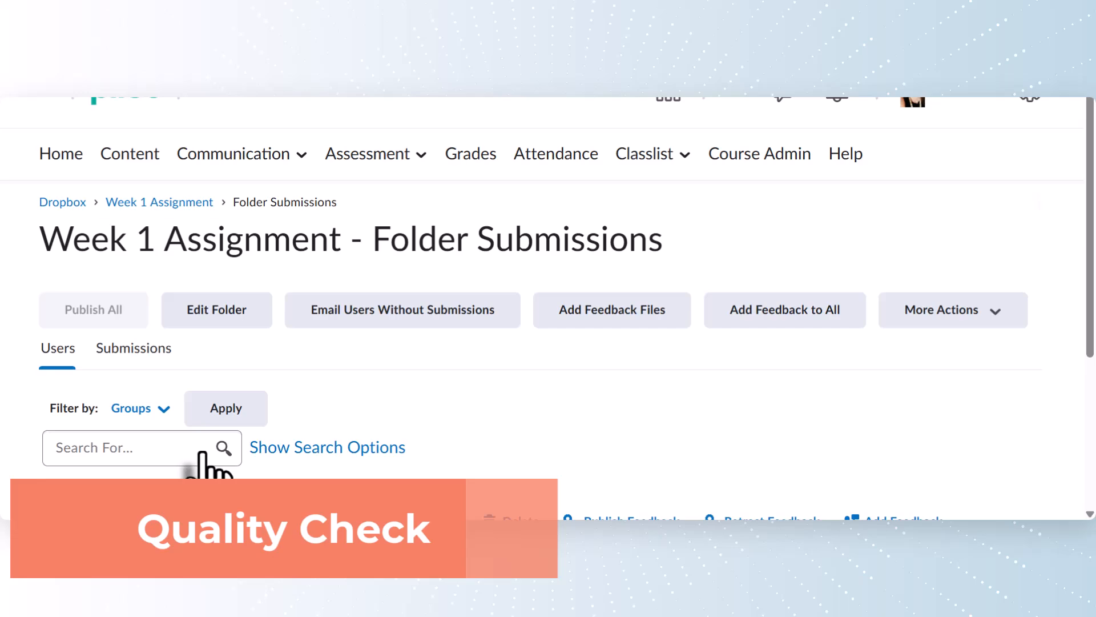
{"action": "scroll", "coordinate": [209, 465], "scroll_direction": "down", "scroll_amount": 2}
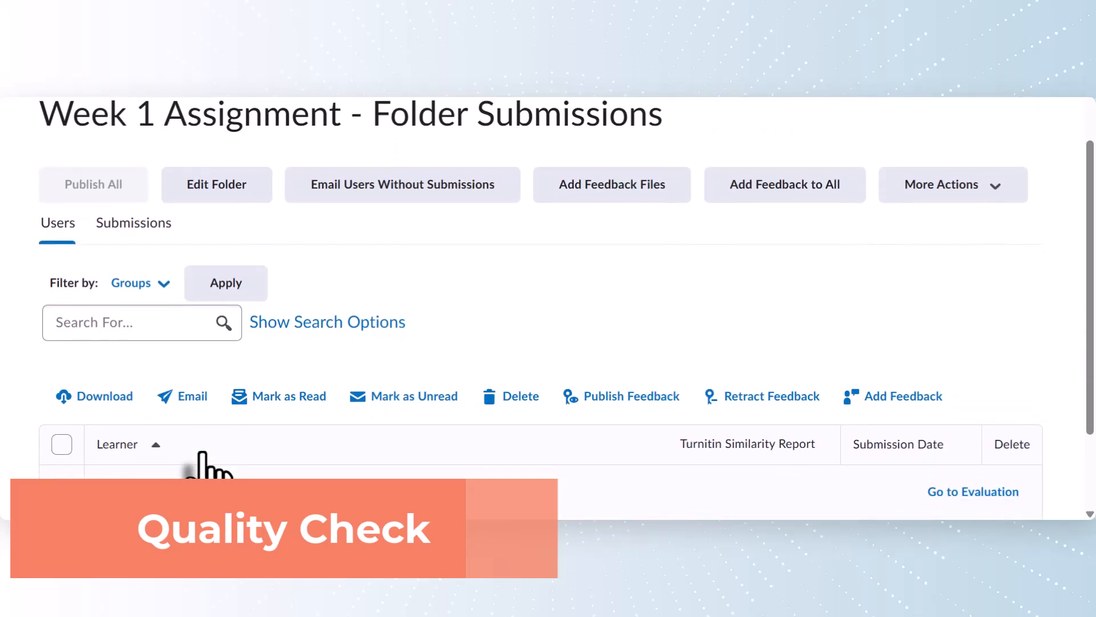
{"action": "scroll", "coordinate": [208, 465], "scroll_direction": "down", "scroll_amount": 1}
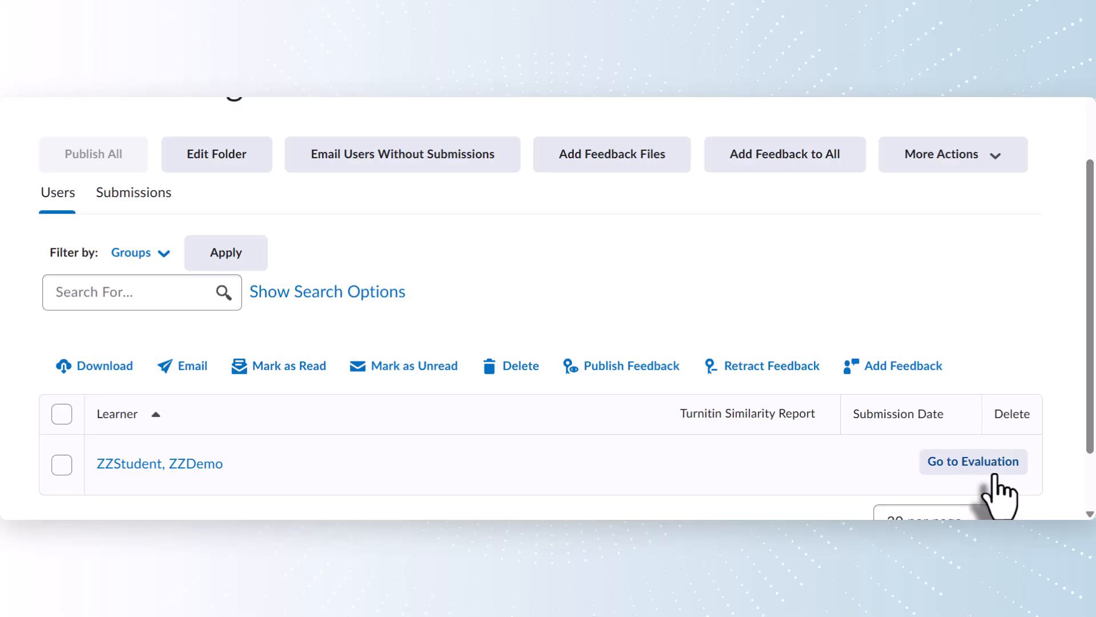
{"action": "left_click", "coordinate": [995, 475]}
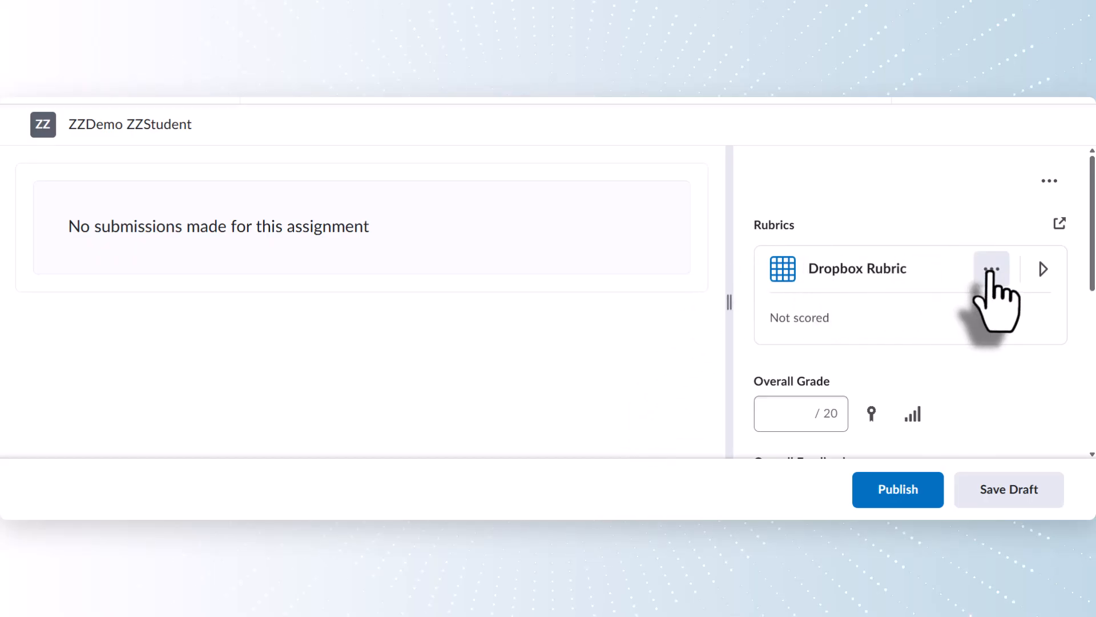
{"action": "left_click", "coordinate": [1045, 272]}
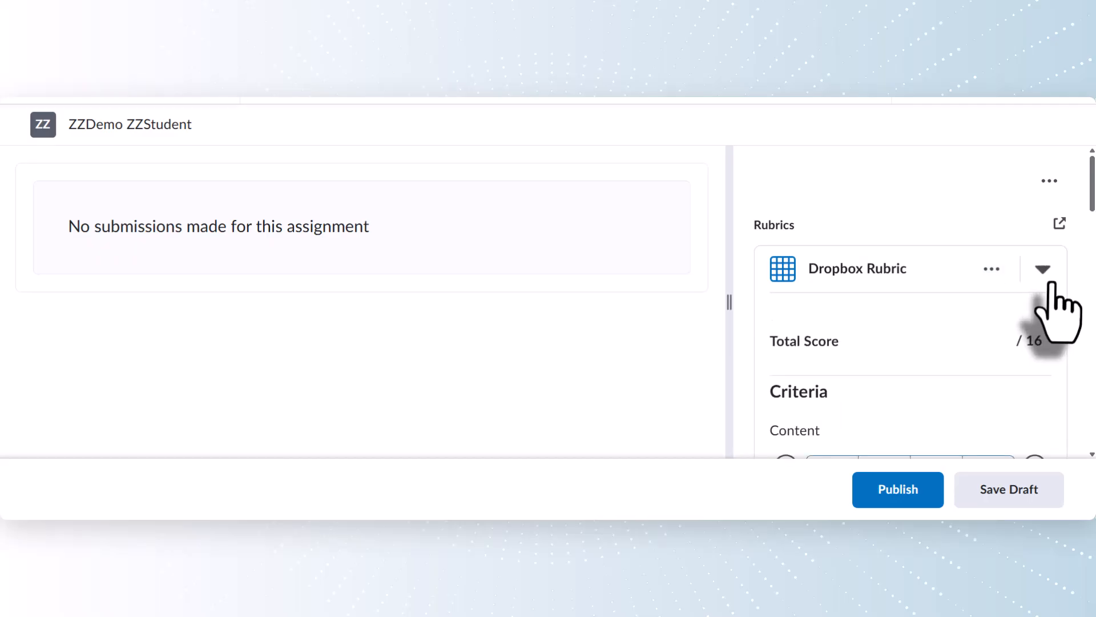
{"action": "scroll", "coordinate": [1052, 284], "scroll_direction": "down", "scroll_amount": 3}
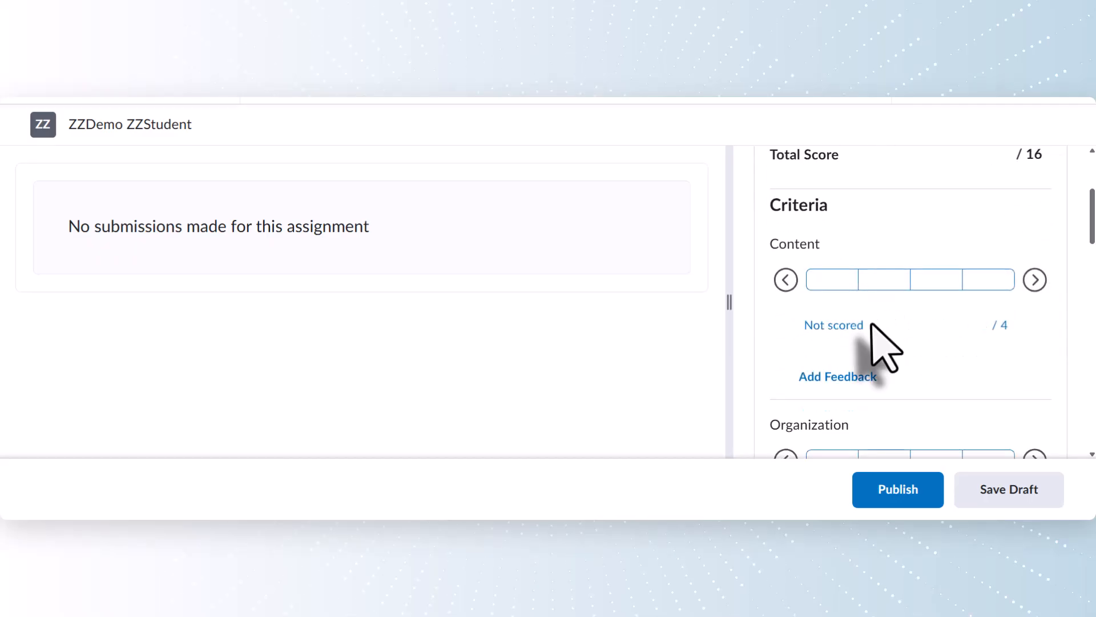
{"action": "scroll", "coordinate": [879, 347], "scroll_direction": "down", "scroll_amount": 4}
{"action": "scroll", "coordinate": [871, 323], "scroll_direction": "down", "scroll_amount": 1}
{"action": "scroll", "coordinate": [869, 311], "scroll_direction": "down", "scroll_amount": 6}
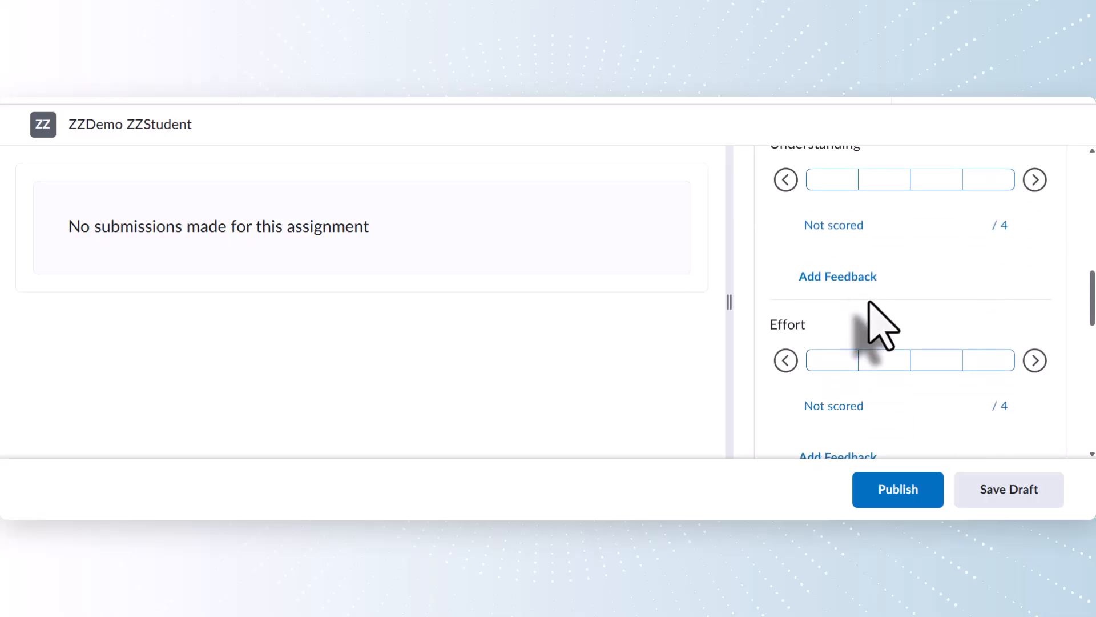
{"action": "scroll", "coordinate": [870, 319], "scroll_direction": "down", "scroll_amount": 8}
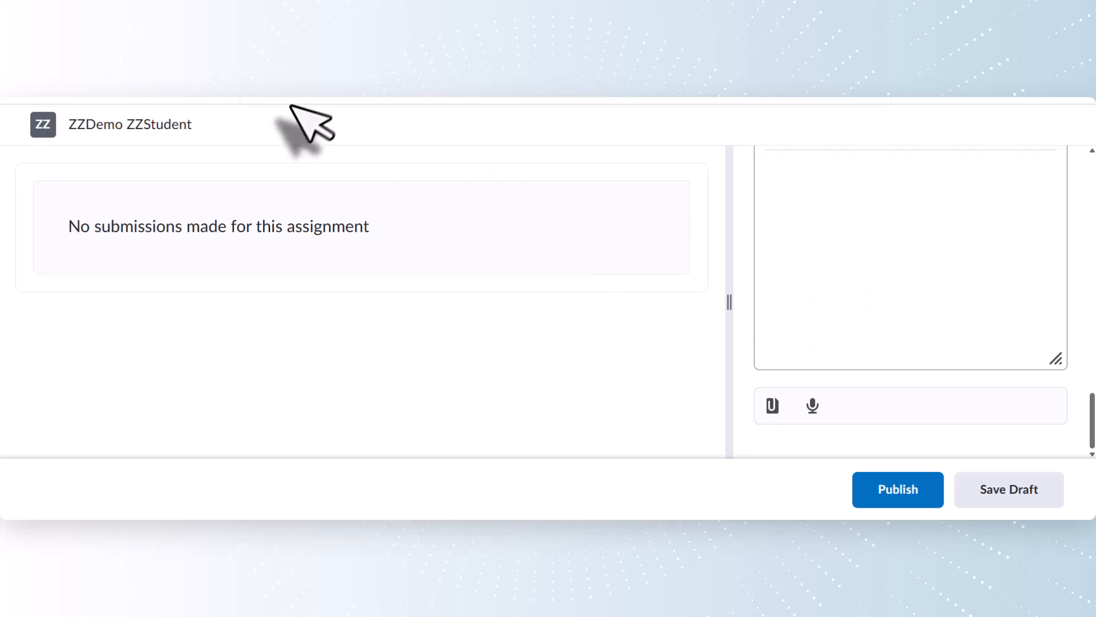
{"action": "left_click", "coordinate": [117, 108]}
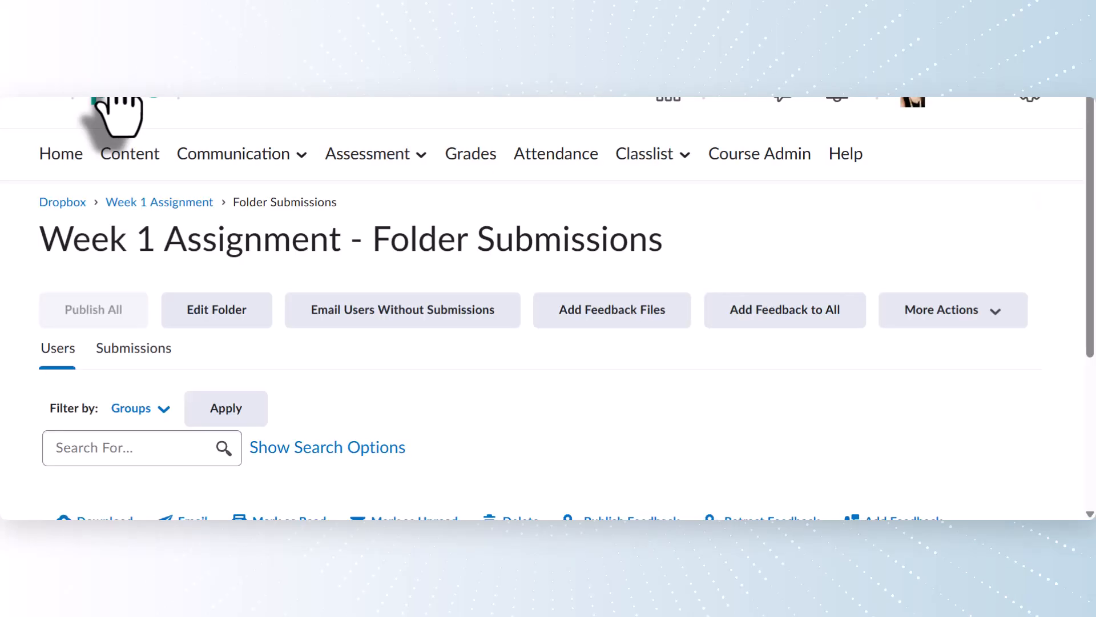